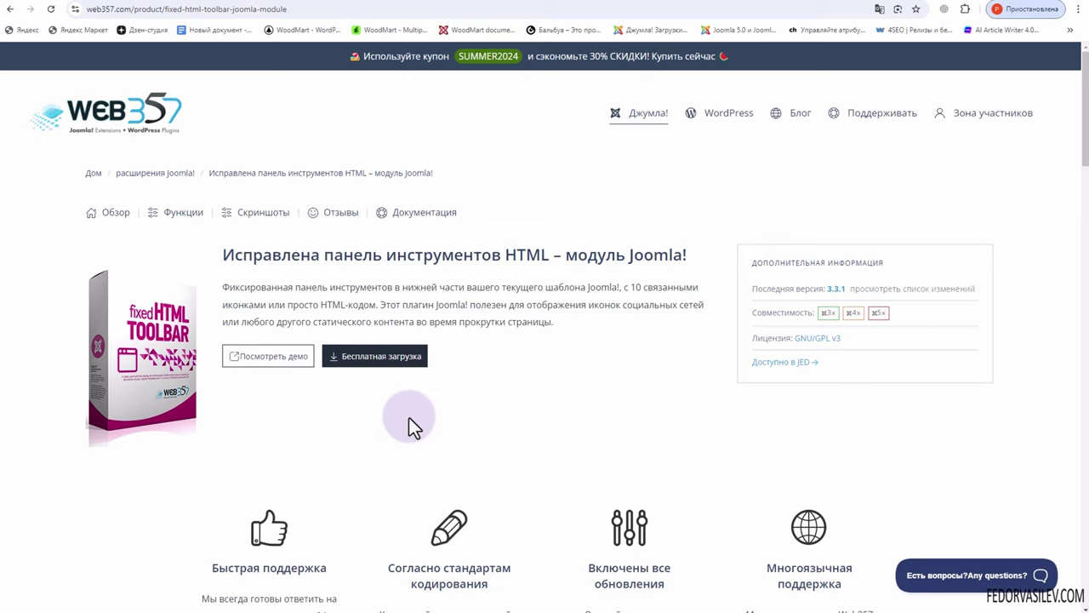
Review the Joomla compatibility details of the Fixed HTML Toolbar module and the product page of the required Web357 Framework plugin.
{"action": "left_click_drag", "start_coordinate": [788, 311], "coordinate": [752, 311]}
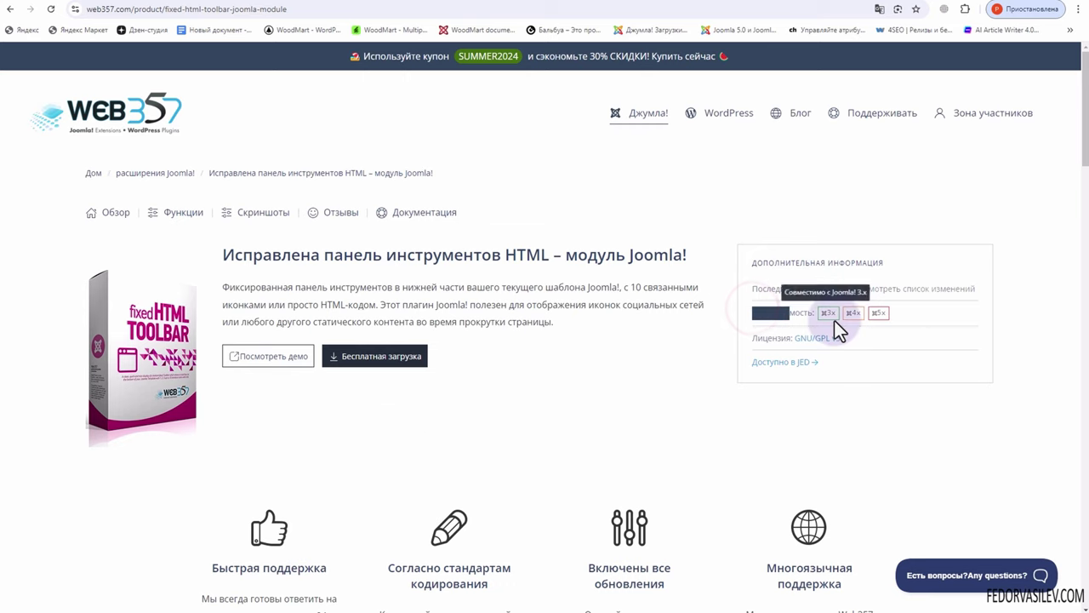
{"action": "left_click", "coordinate": [639, 358]}
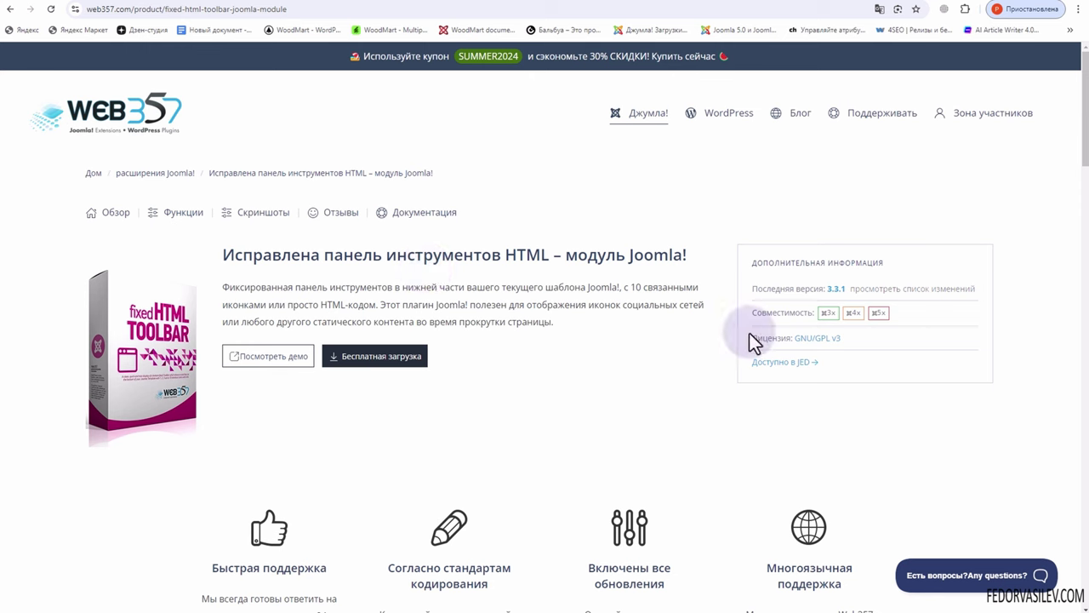
{"action": "left_click_drag", "start_coordinate": [392, 231], "coordinate": [511, 255]}
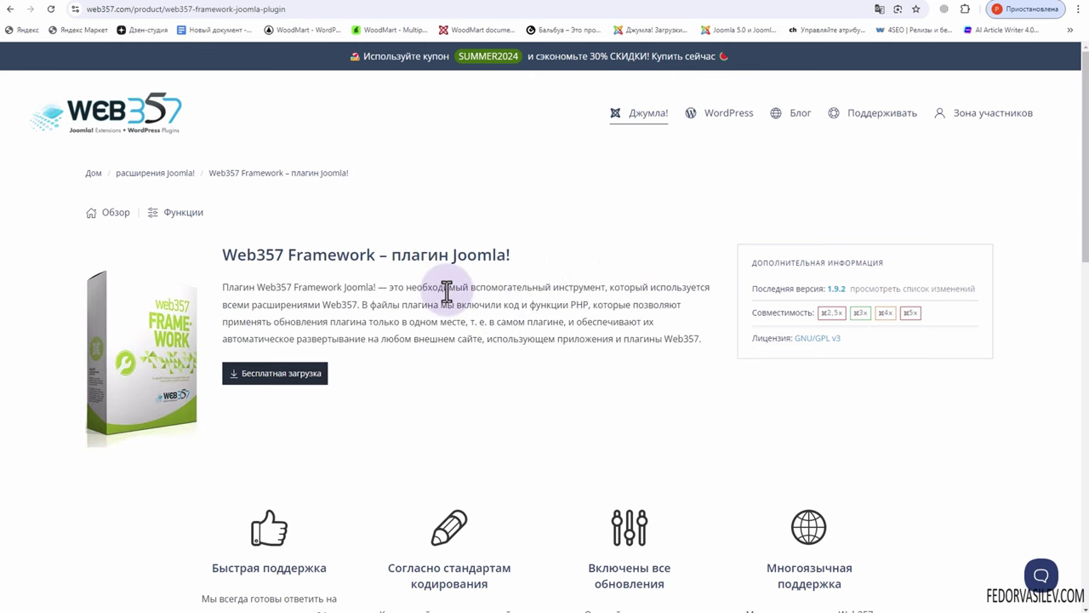
{"action": "left_click_drag", "start_coordinate": [266, 255], "coordinate": [327, 255]}
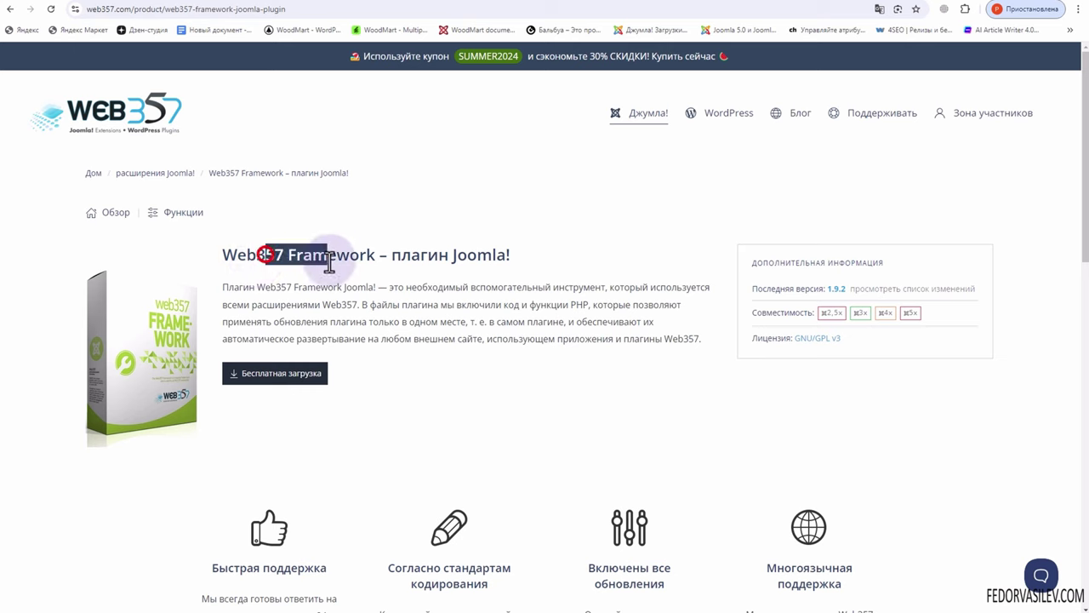
{"action": "left_click", "coordinate": [401, 322]}
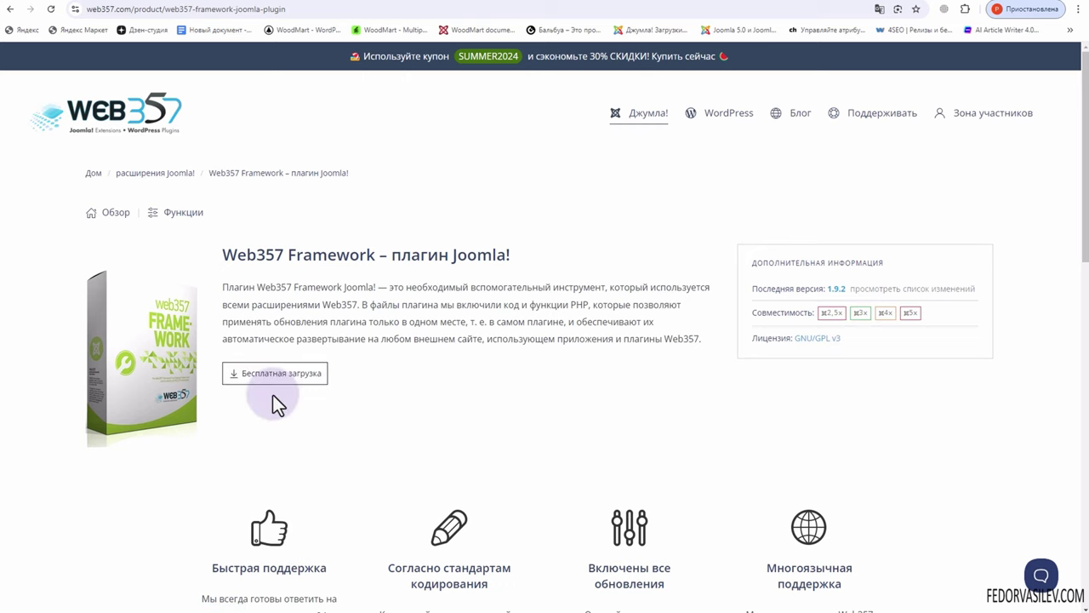
Switch to the Joomla administrator and open the page for uploading and installing extensions.
{"action": "left_click", "coordinate": [481, 4]}
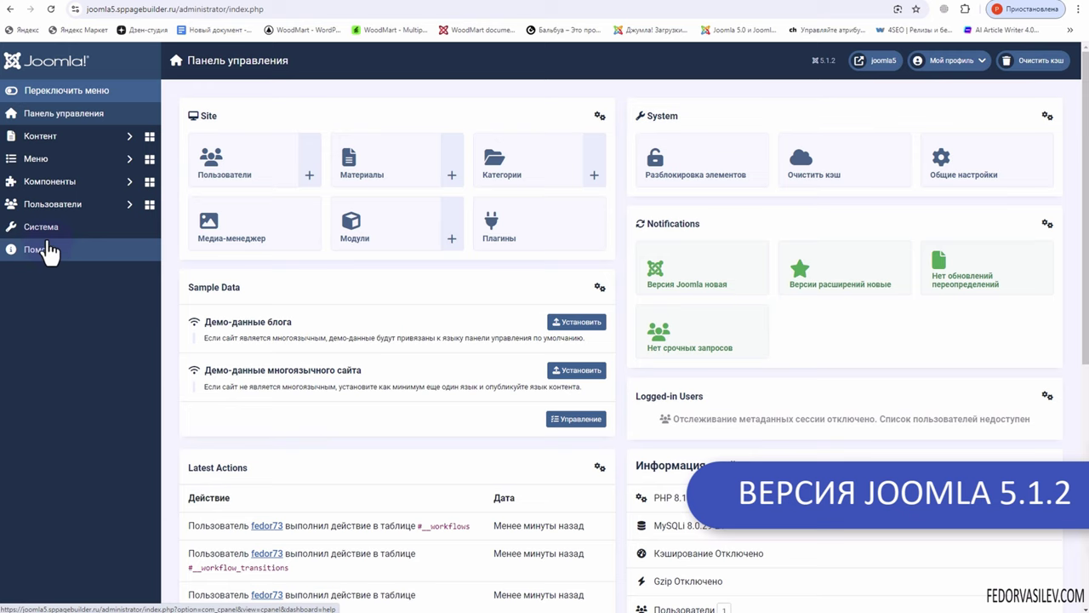
{"action": "left_click", "coordinate": [41, 227]}
{"action": "left_click", "coordinate": [221, 194]}
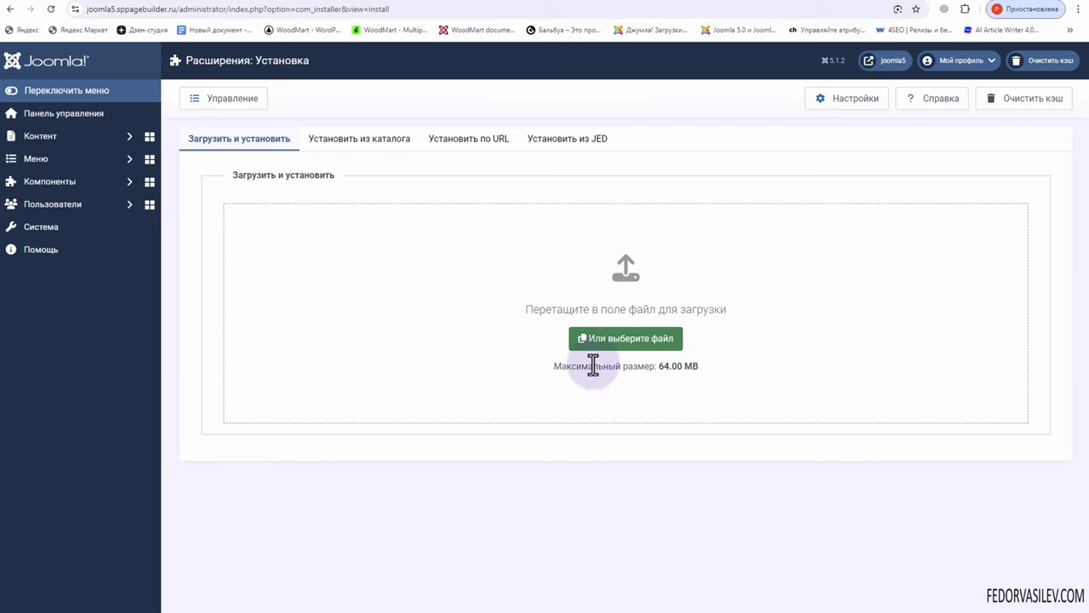
Open the list of plugins and sort it by ID in descending order.
{"action": "left_click", "coordinate": [62, 117]}
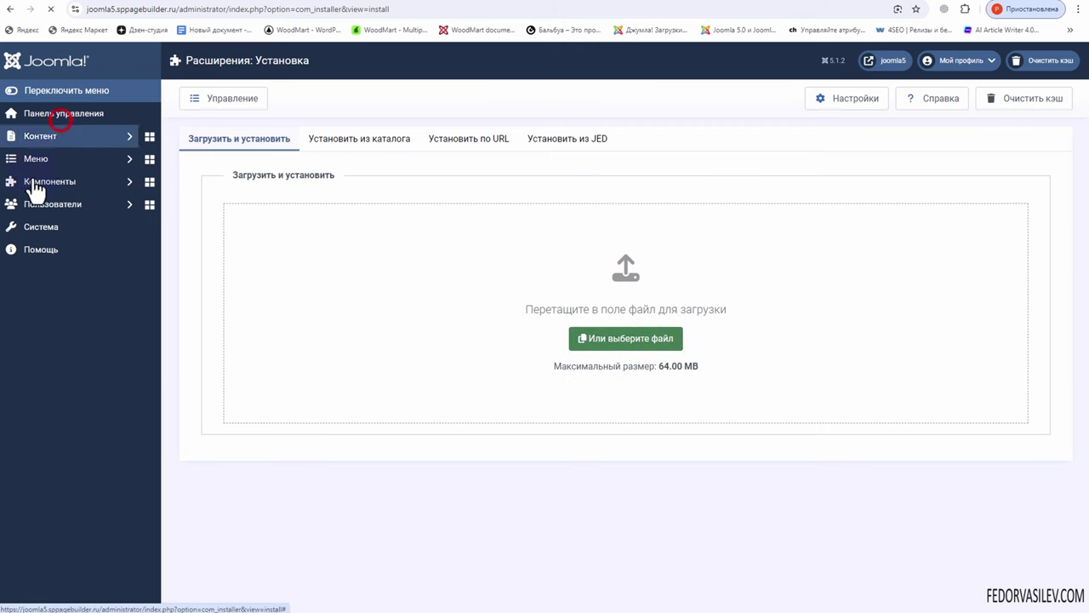
{"action": "left_click", "coordinate": [504, 242]}
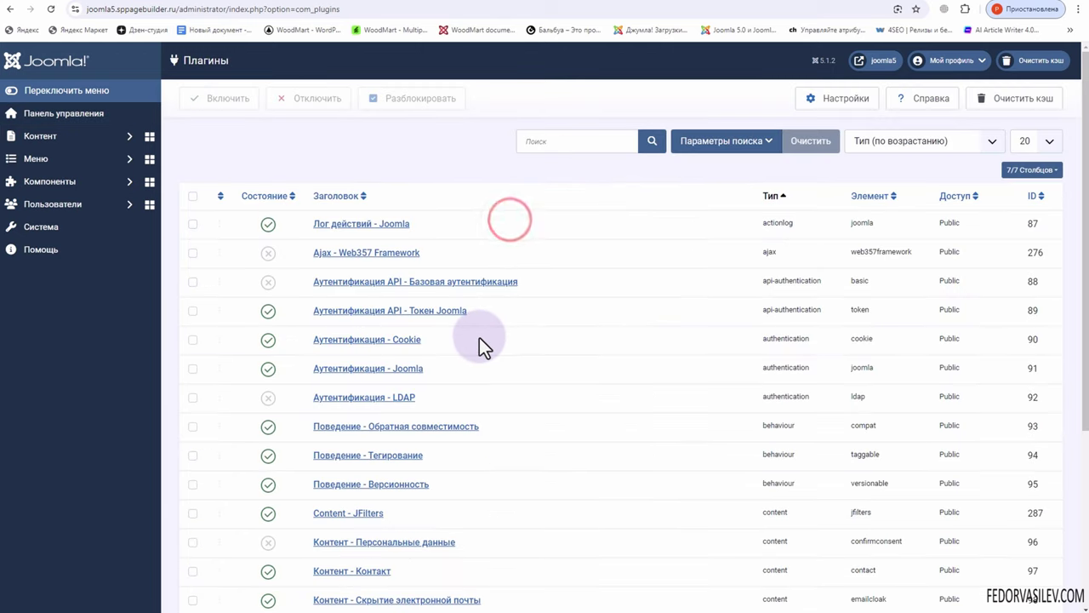
{"action": "left_click", "coordinate": [1030, 197]}
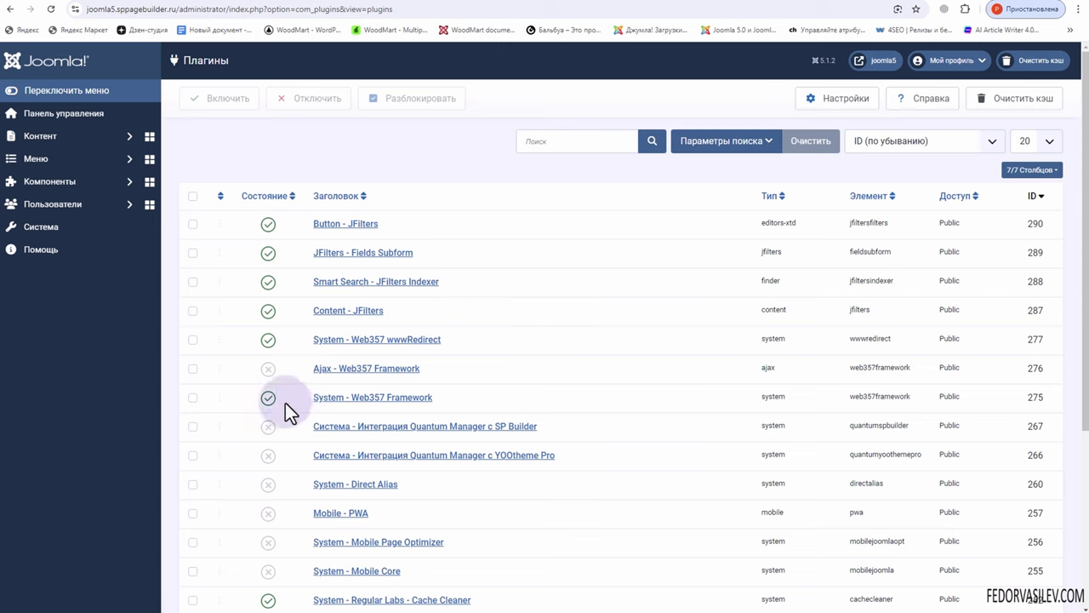
Open the settings of the System - Web357 Framework plugin.
{"action": "left_click_drag", "start_coordinate": [374, 405], "coordinate": [435, 400]}
{"action": "left_click", "coordinate": [460, 400]}
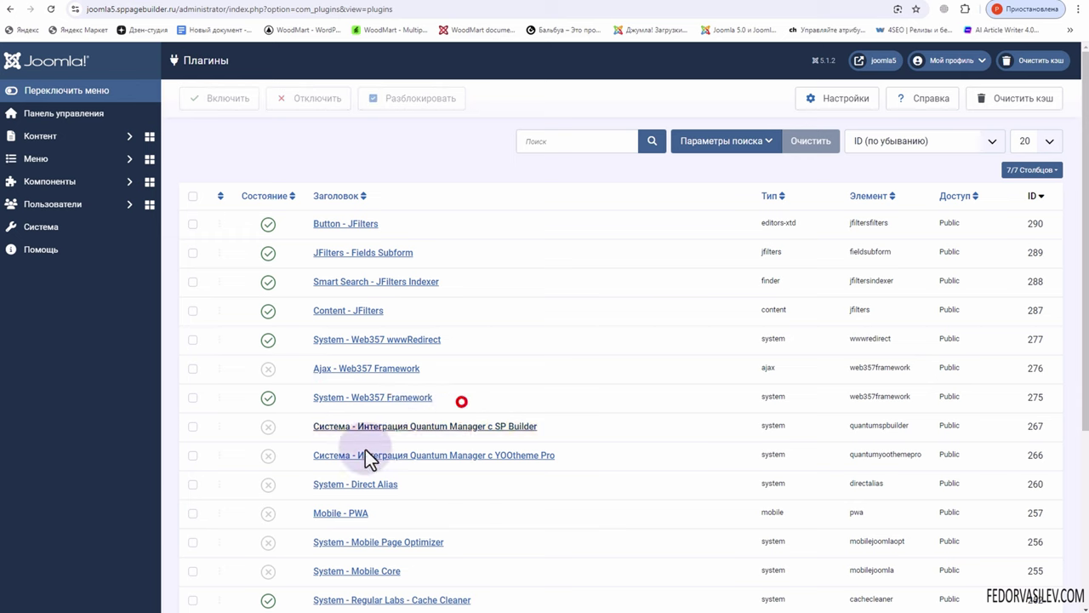
{"action": "left_click", "coordinate": [387, 393]}
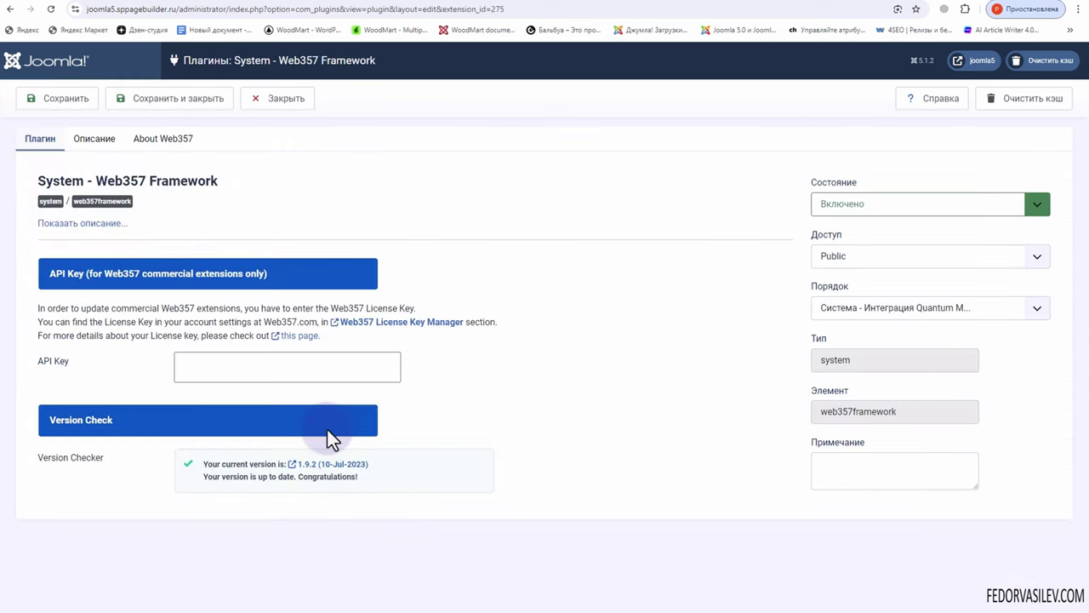
Examine the plugin's API Key field, its description and the About Web357 information.
{"action": "left_click", "coordinate": [187, 370]}
{"action": "left_click", "coordinate": [445, 365]}
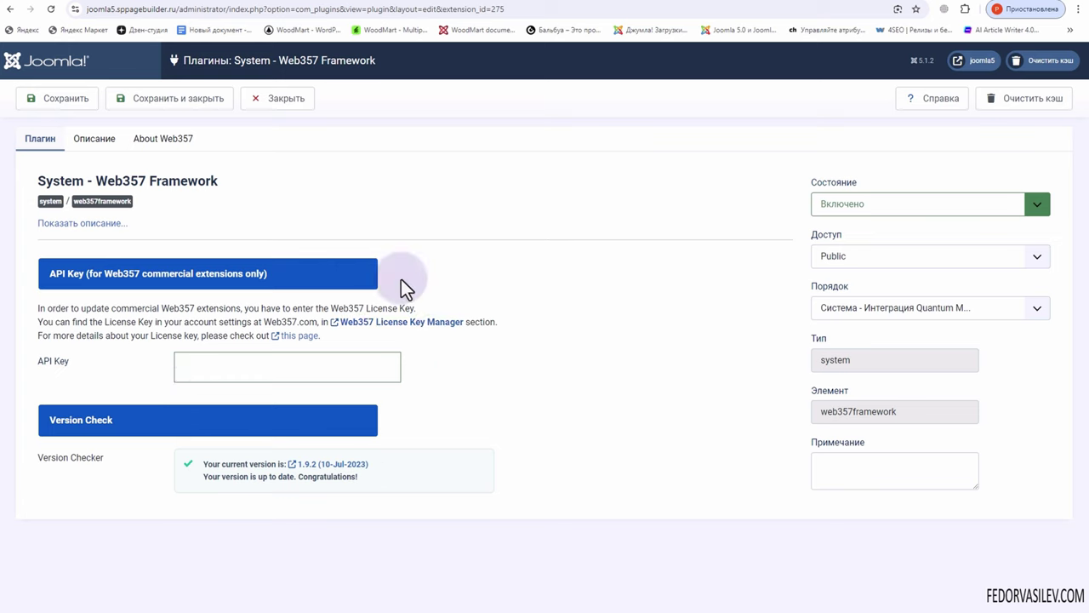
{"action": "left_click", "coordinate": [204, 365]}
{"action": "left_click", "coordinate": [650, 371]}
{"action": "left_click", "coordinate": [94, 138]}
{"action": "left_click", "coordinate": [174, 139]}
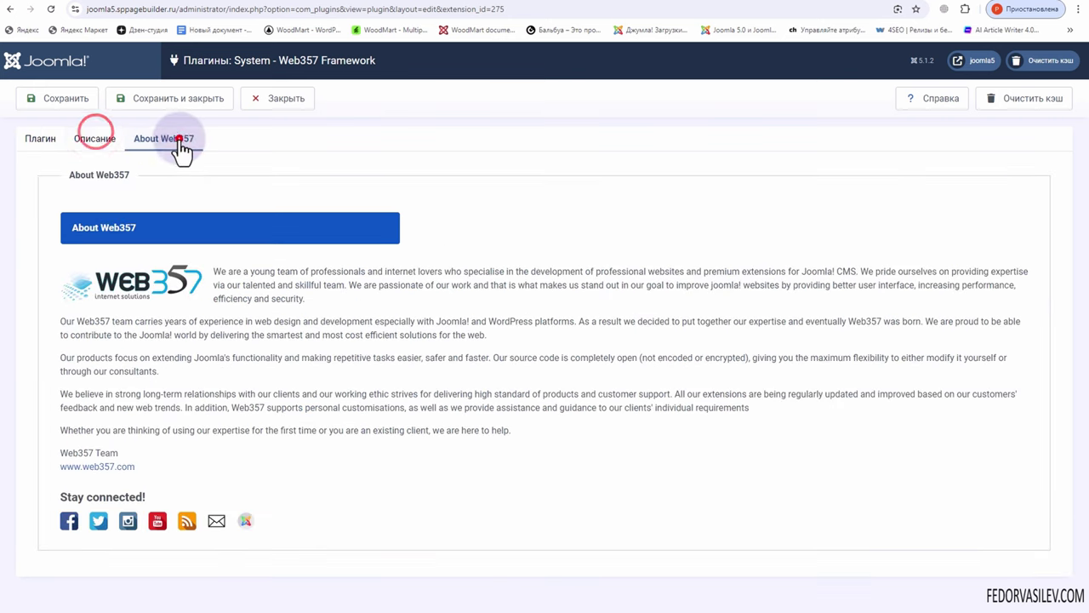
{"action": "left_click", "coordinate": [41, 141]}
Keep the Web357 Framework plugin's state at Включено and close its settings.
{"action": "left_click", "coordinate": [902, 208]}
{"action": "left_click", "coordinate": [885, 219]}
{"action": "left_click", "coordinate": [289, 104]}
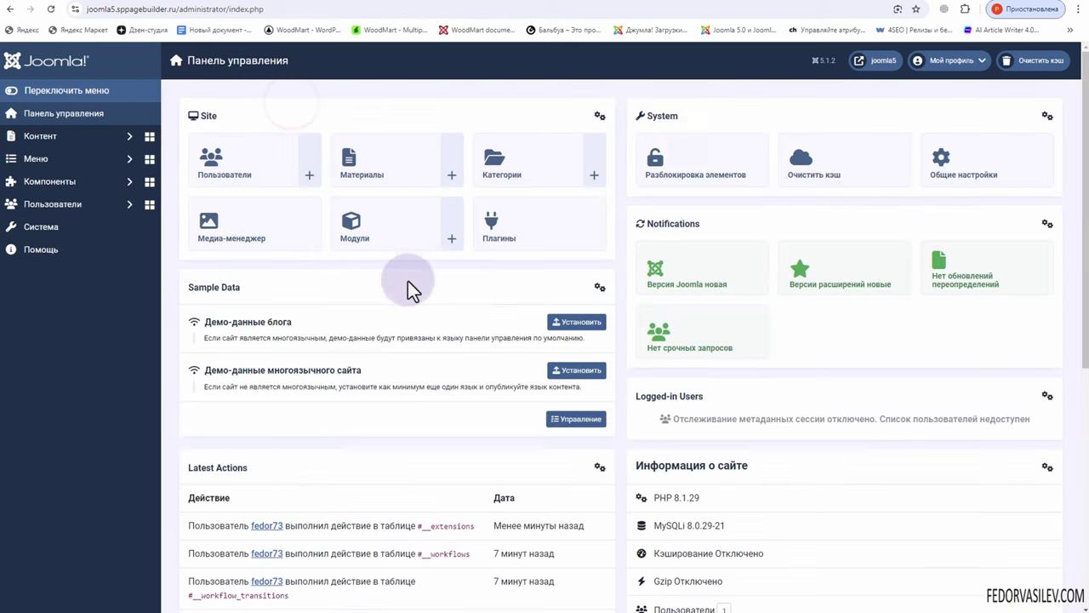
Open the Fixed HTML Toolbar module from the list of site modules.
{"action": "left_click", "coordinate": [387, 234]}
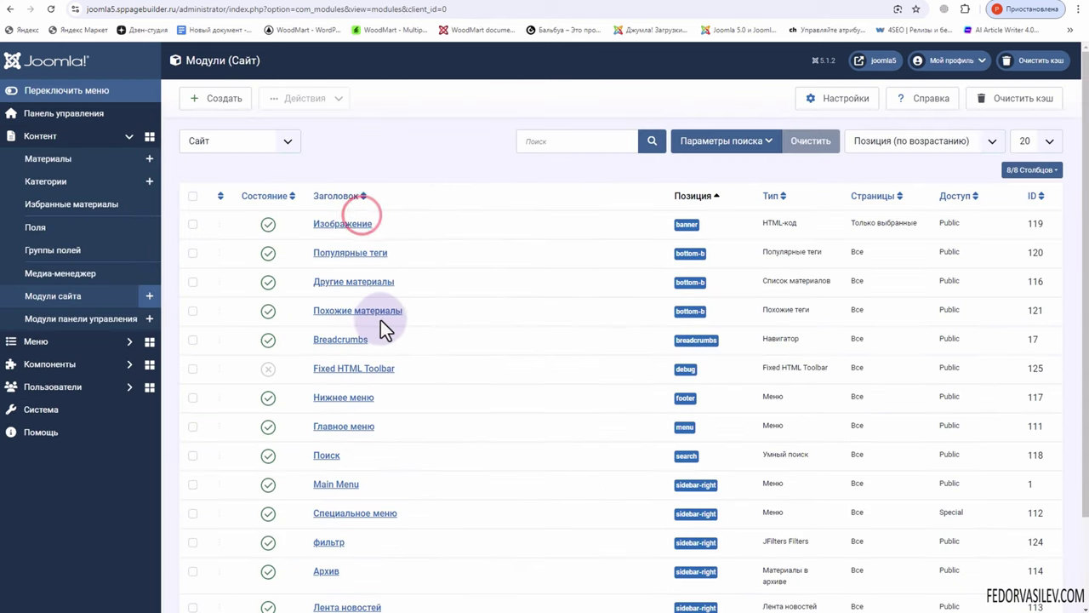
{"action": "left_click_drag", "start_coordinate": [399, 369], "coordinate": [311, 376]}
{"action": "left_click", "coordinate": [366, 365]}
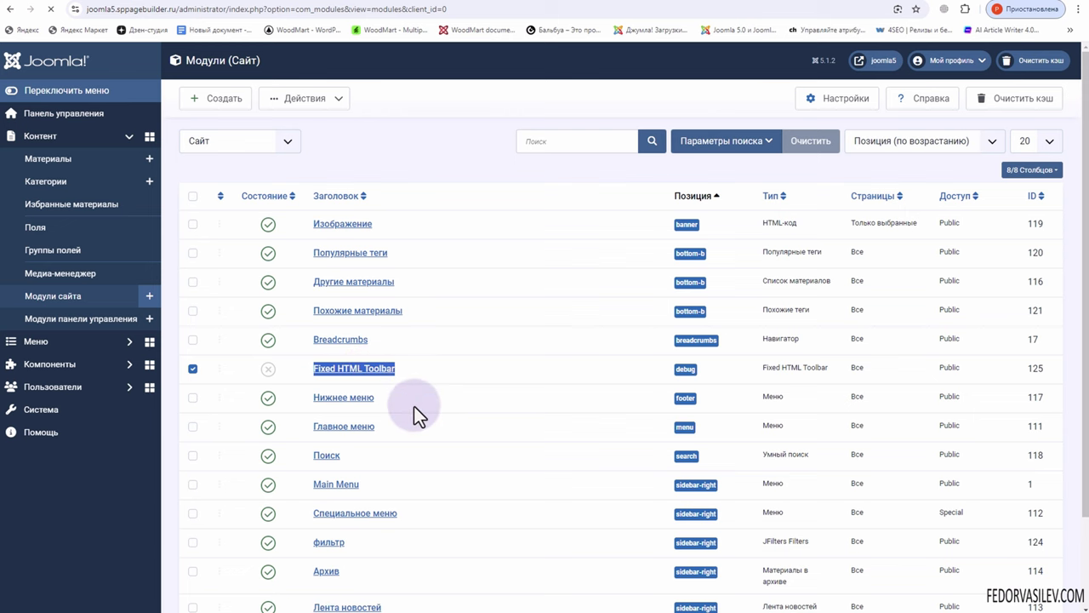
Set the module's state to Опубликовано, keep its position as debug, and hide its title.
{"action": "left_click", "coordinate": [888, 357]}
{"action": "left_click", "coordinate": [873, 372]}
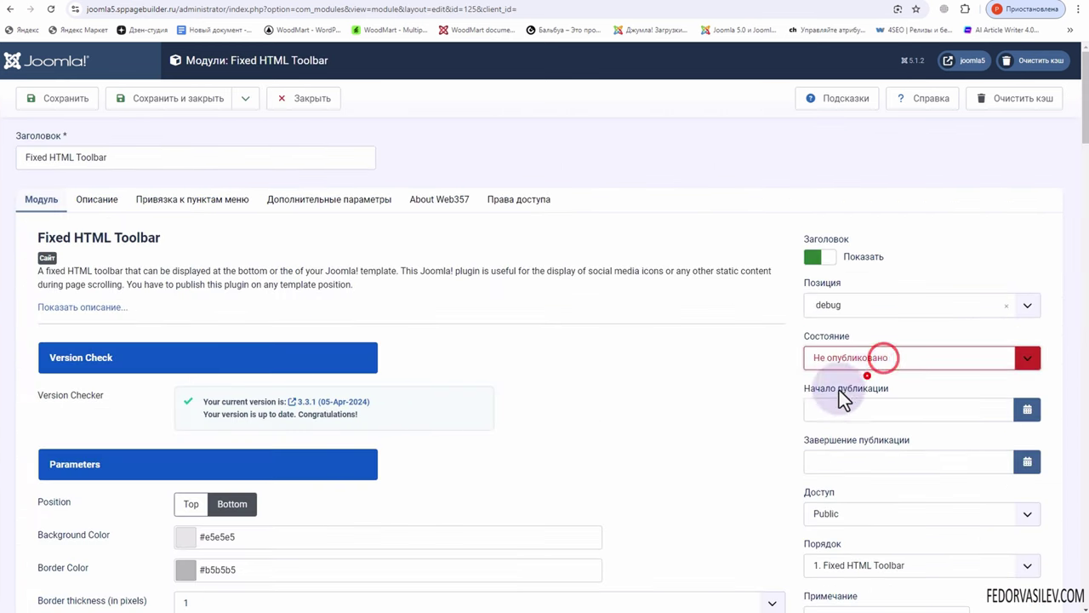
{"action": "left_click", "coordinate": [838, 304]}
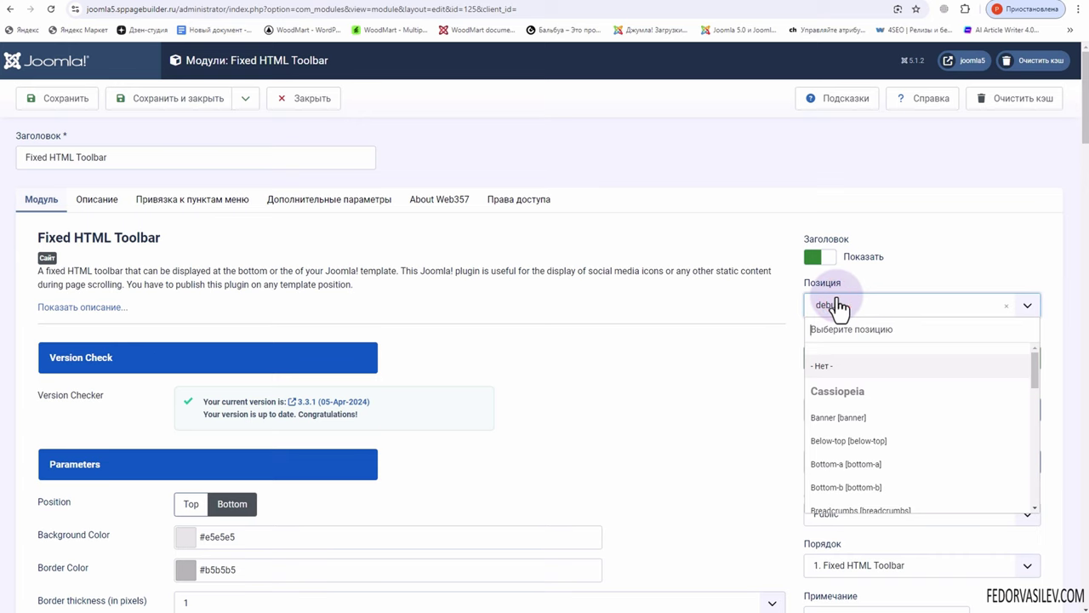
{"action": "left_click", "coordinate": [838, 304]}
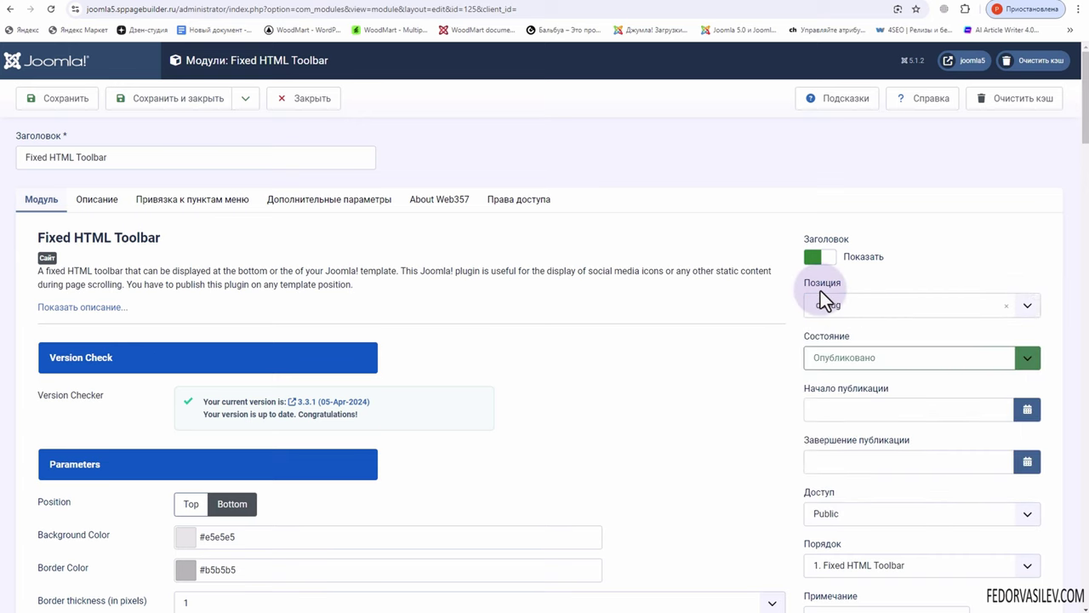
{"action": "left_click", "coordinate": [813, 257]}
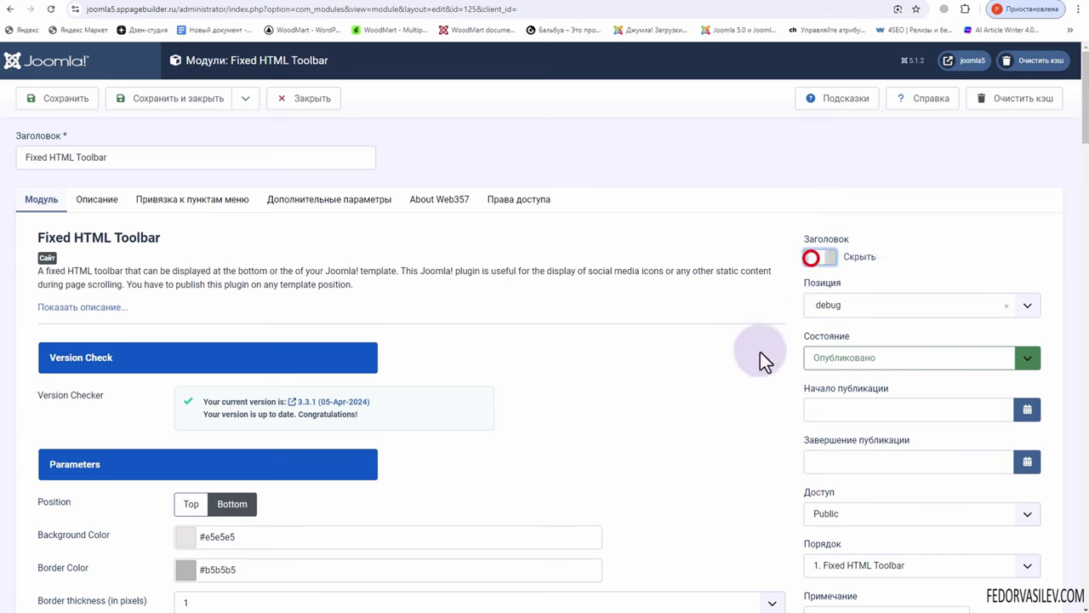
Review the module's title, description, menu assignment, advanced parameters, About Web357 information and access permissions.
{"action": "triple_click", "coordinate": [150, 155]}
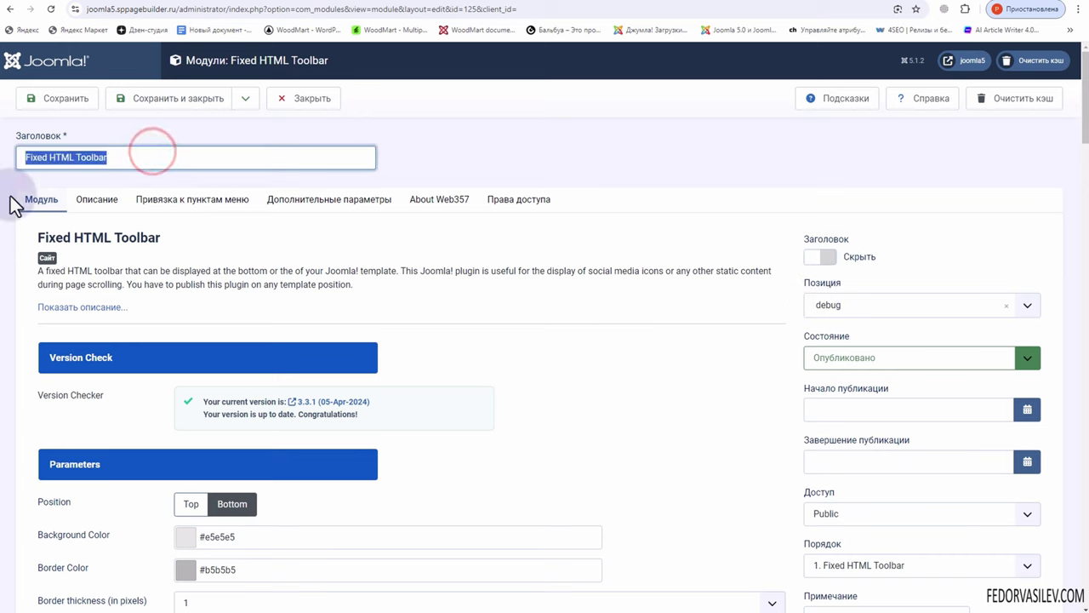
{"action": "left_click", "coordinate": [46, 157]}
{"action": "left_click_drag", "start_coordinate": [109, 156], "coordinate": [11, 168]}
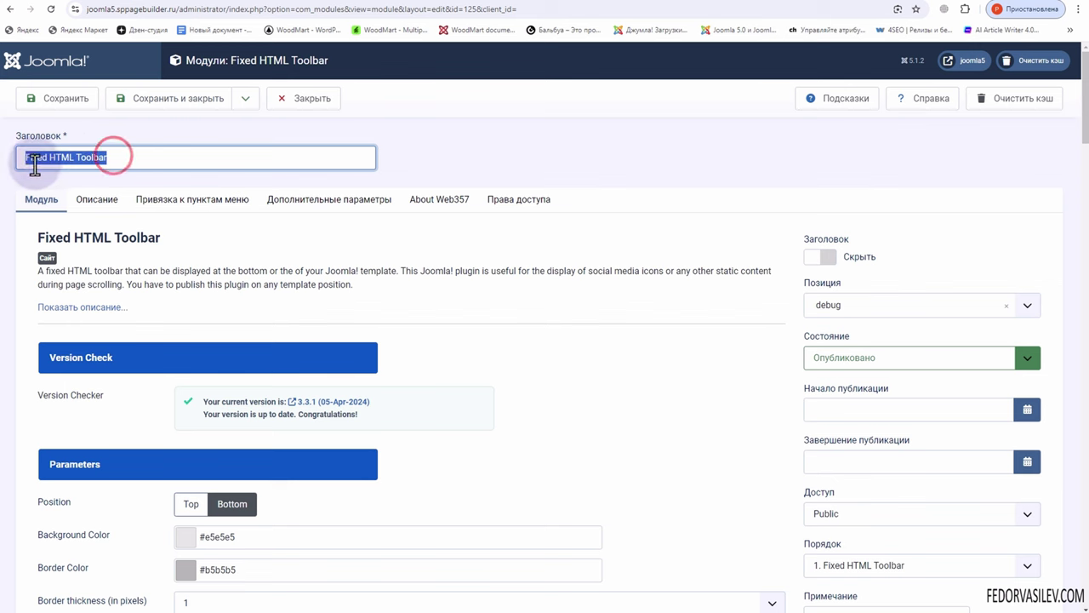
{"action": "scroll", "coordinate": [687, 343], "scroll_direction": "down", "scroll_amount": 3}
{"action": "scroll", "coordinate": [121, 224], "scroll_direction": "up", "scroll_amount": 3}
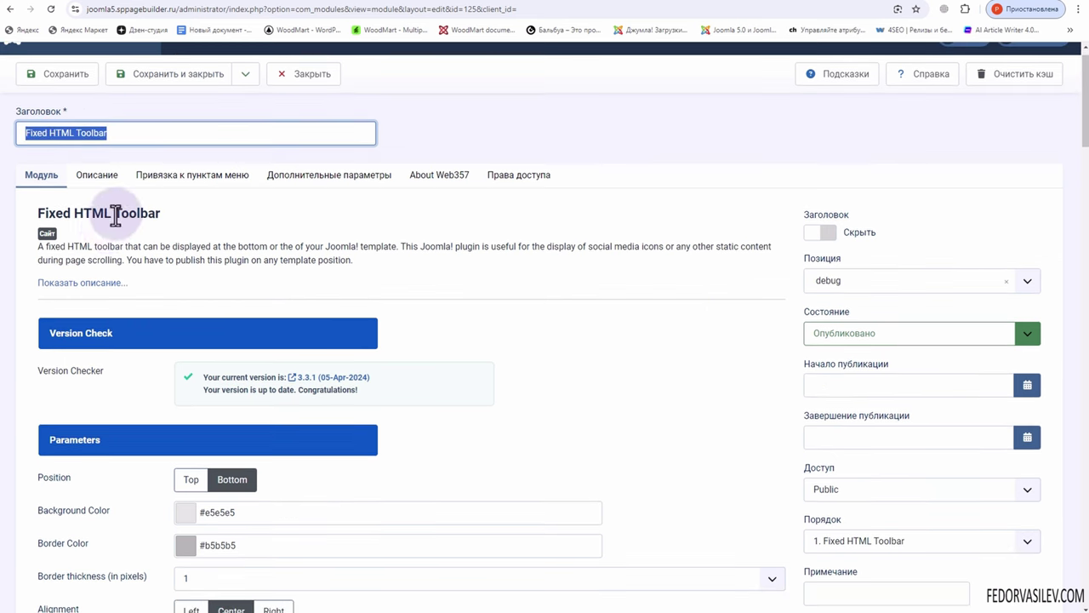
{"action": "scroll", "coordinate": [114, 215], "scroll_direction": "up", "scroll_amount": 1}
{"action": "left_click", "coordinate": [97, 201]}
{"action": "left_click", "coordinate": [169, 204]}
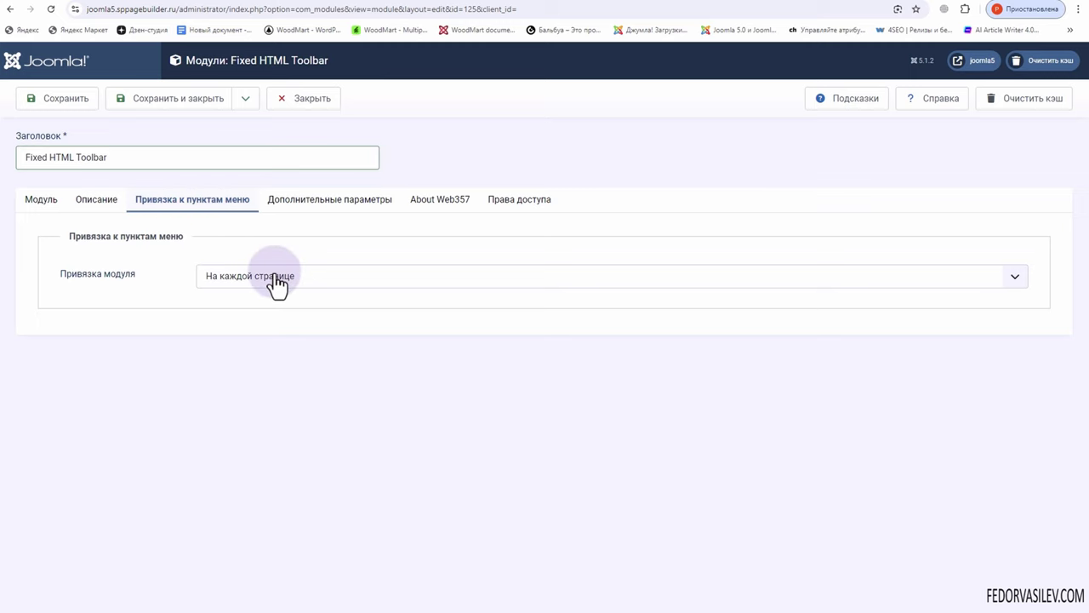
{"action": "left_click", "coordinate": [316, 205]}
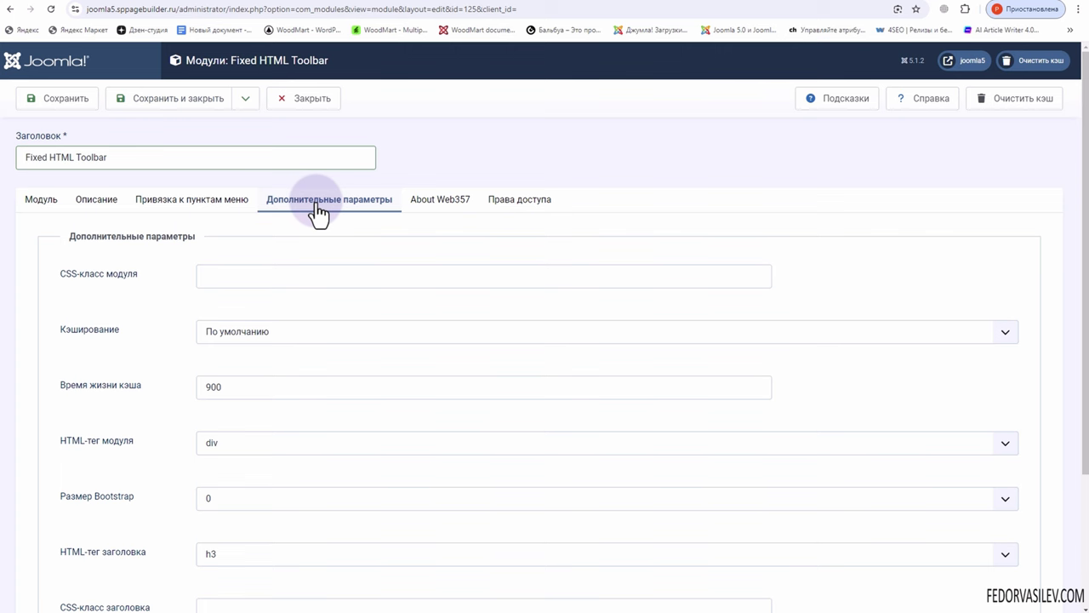
{"action": "left_click", "coordinate": [439, 201]}
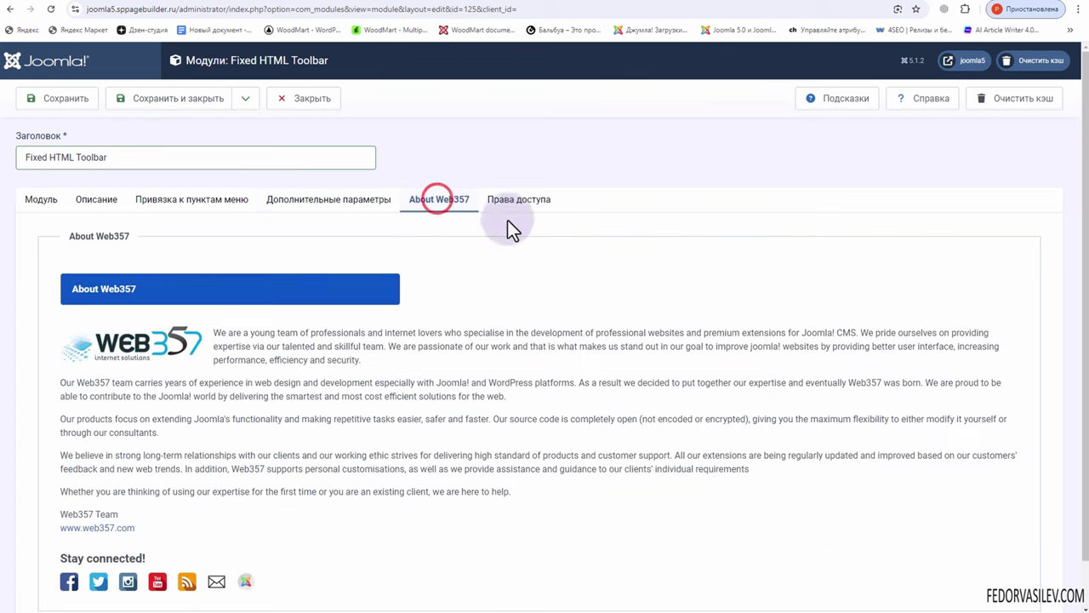
{"action": "left_click", "coordinate": [506, 194]}
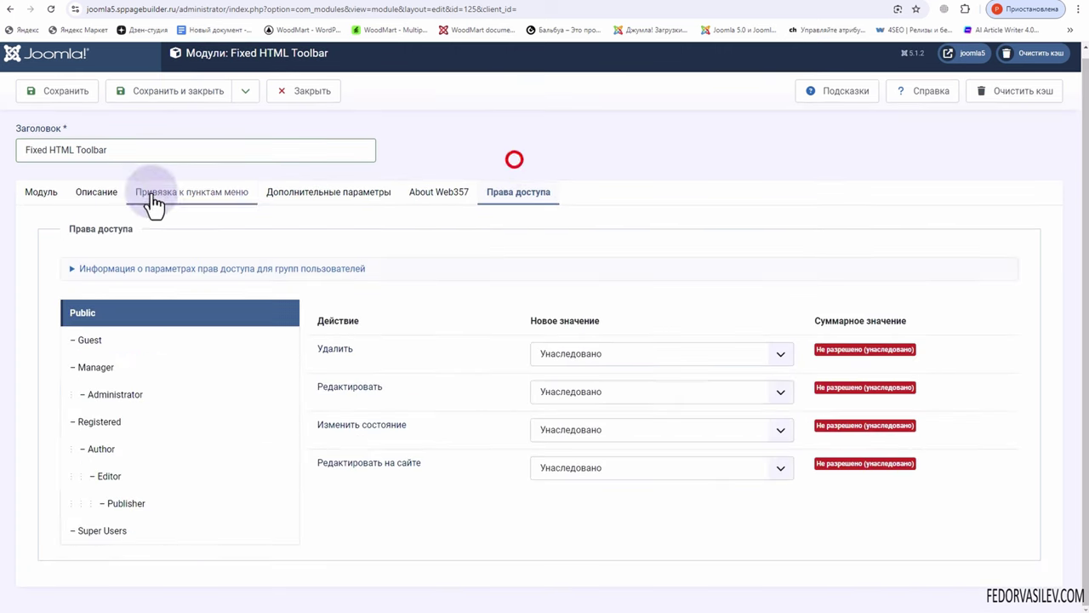
{"action": "left_click", "coordinate": [40, 194]}
Examine the toolbar's position, color, alignment and HTML parameters and the Image #1 path with its width and height values.
{"action": "scroll", "coordinate": [356, 251], "scroll_direction": "down", "scroll_amount": 3}
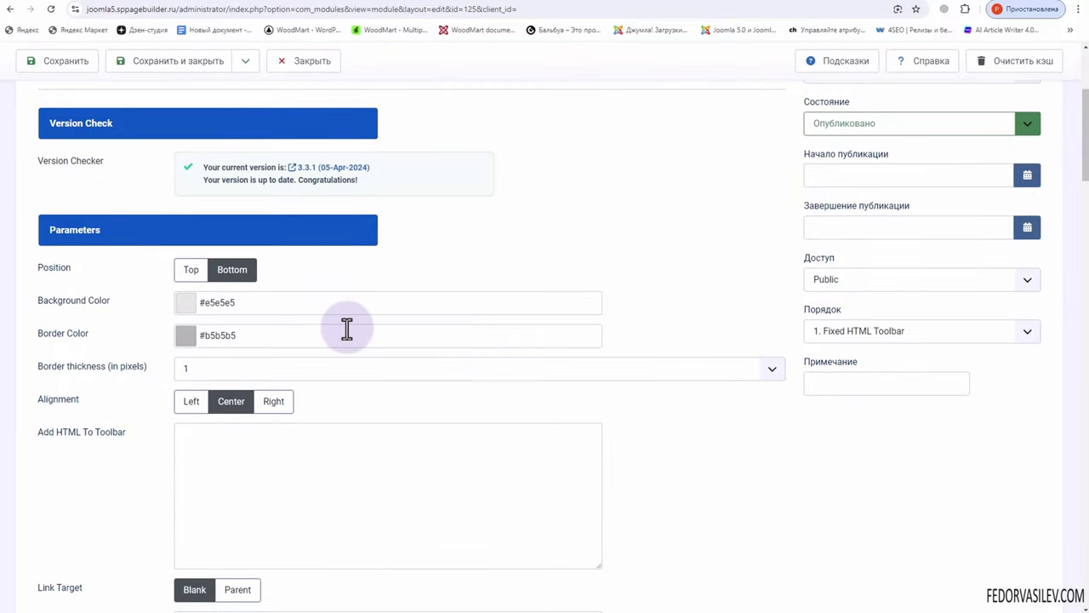
{"action": "left_click", "coordinate": [61, 265]}
{"action": "left_click", "coordinate": [134, 288]}
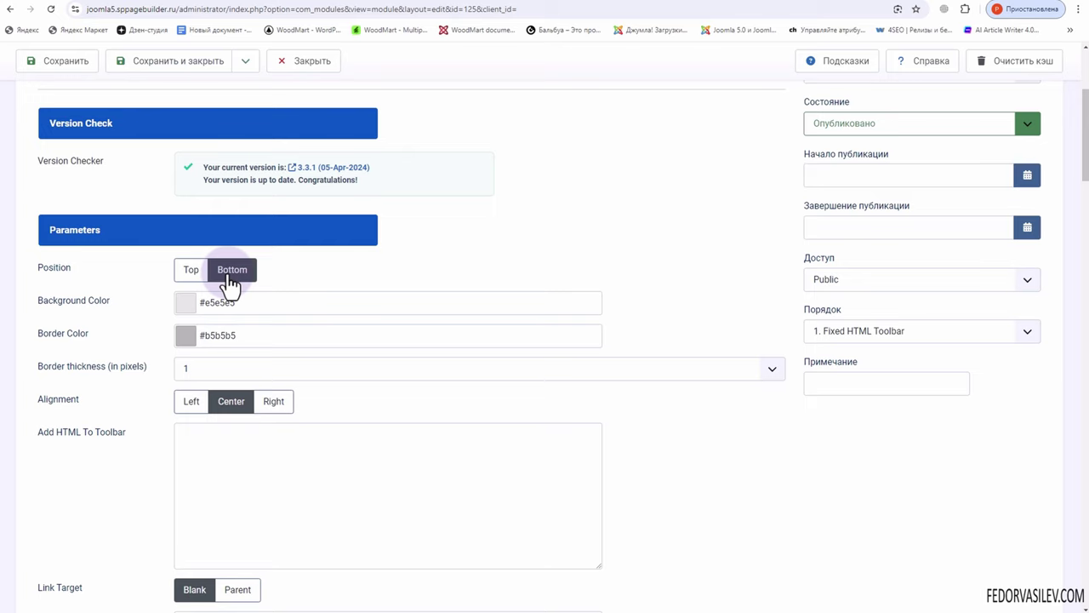
{"action": "scroll", "coordinate": [134, 367], "scroll_direction": "down", "scroll_amount": 3}
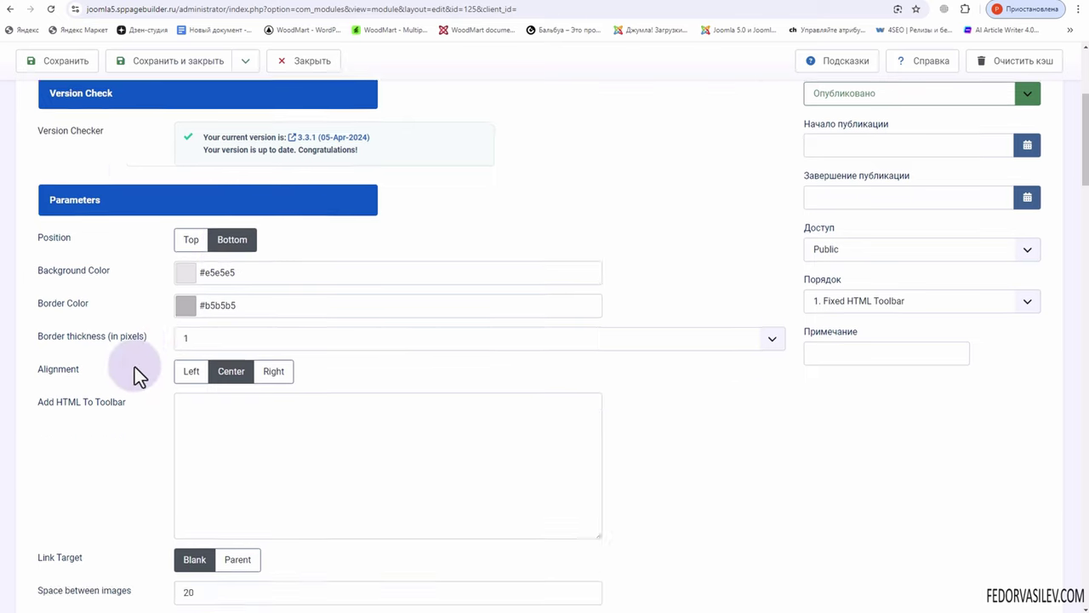
{"action": "scroll", "coordinate": [127, 358], "scroll_direction": "down", "scroll_amount": 1}
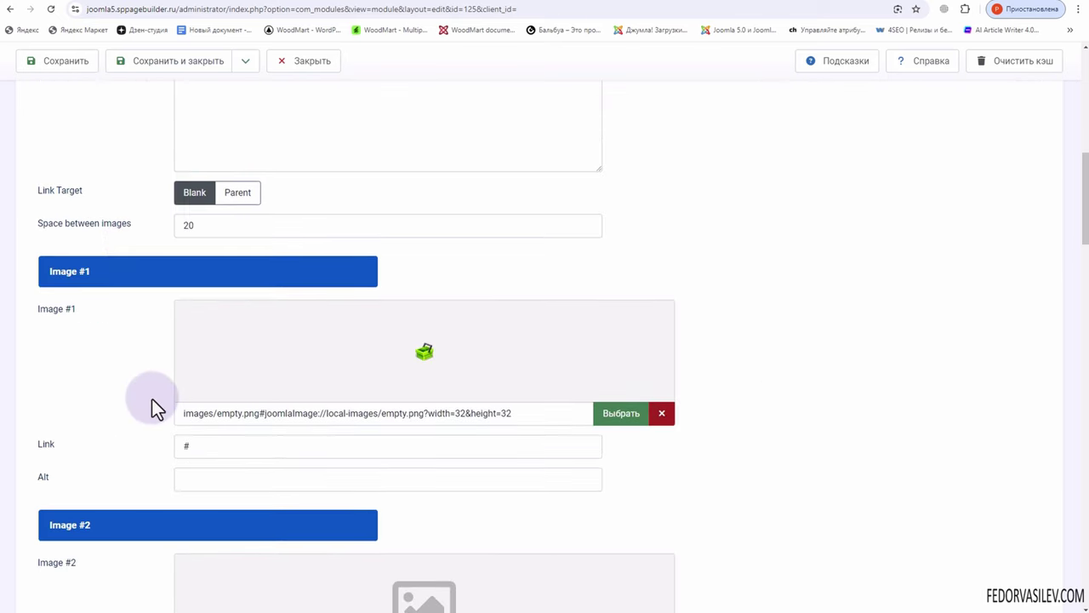
{"action": "left_click", "coordinate": [67, 353]}
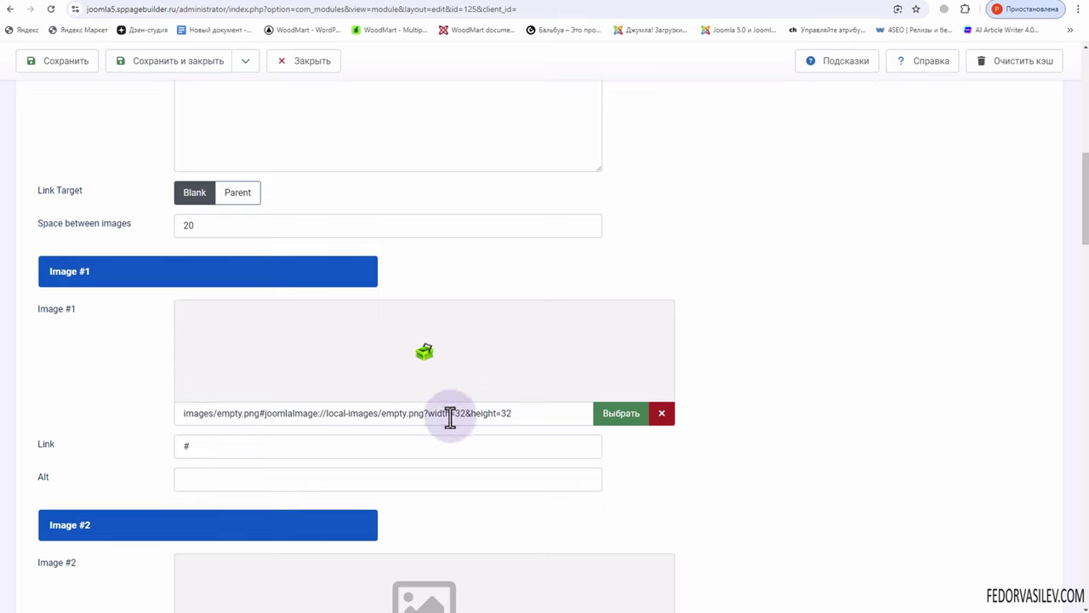
{"action": "left_click_drag", "start_coordinate": [448, 406], "coordinate": [513, 408]}
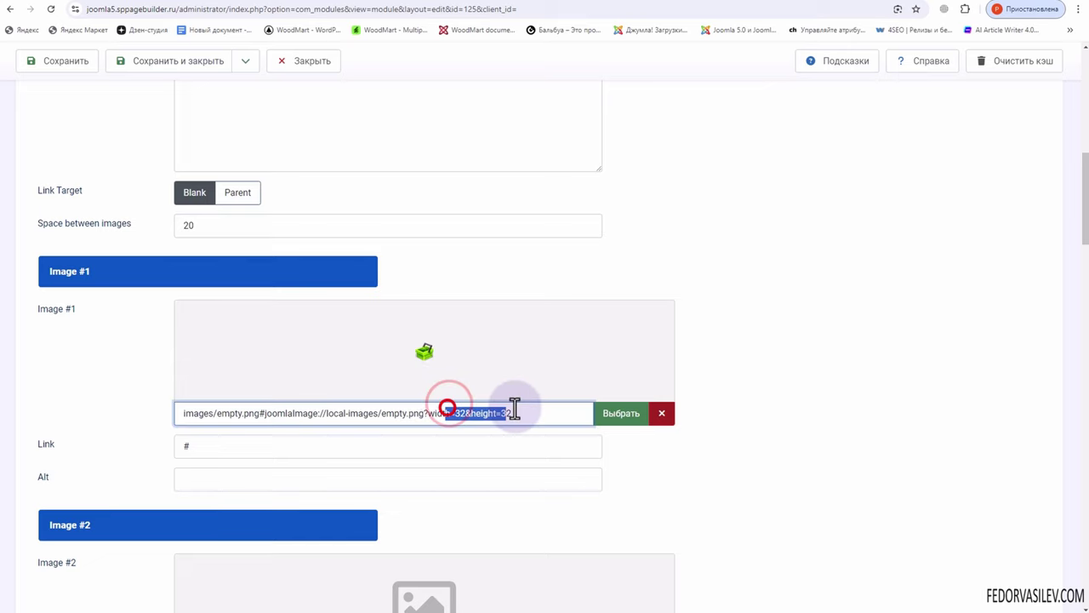
{"action": "left_click", "coordinate": [471, 408]}
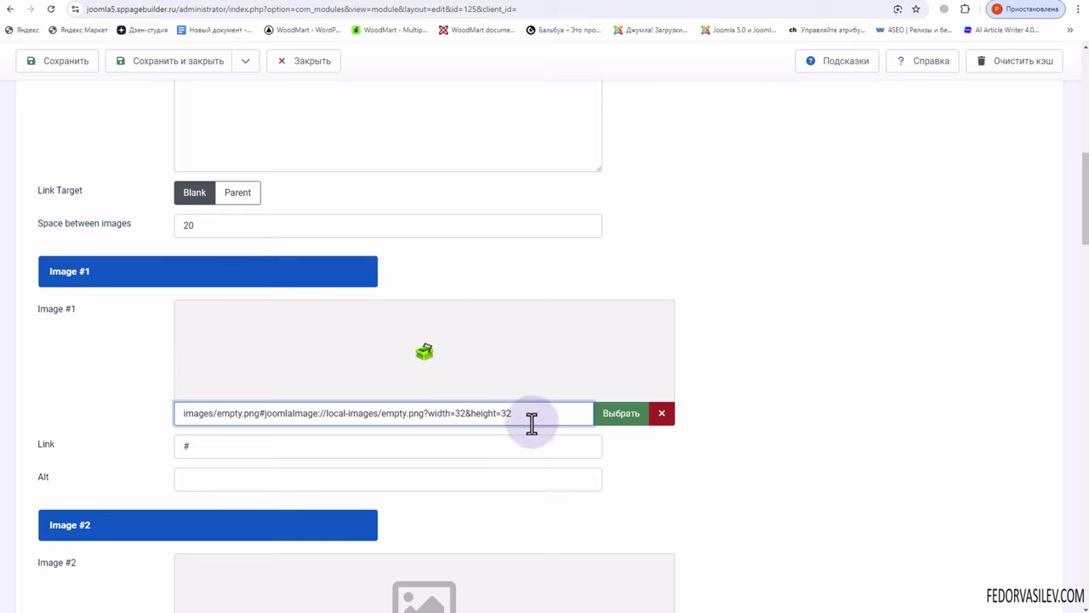
Examine the Link and Alt fields belonging to the Image #1 icon.
{"action": "double_click", "coordinate": [194, 446]}
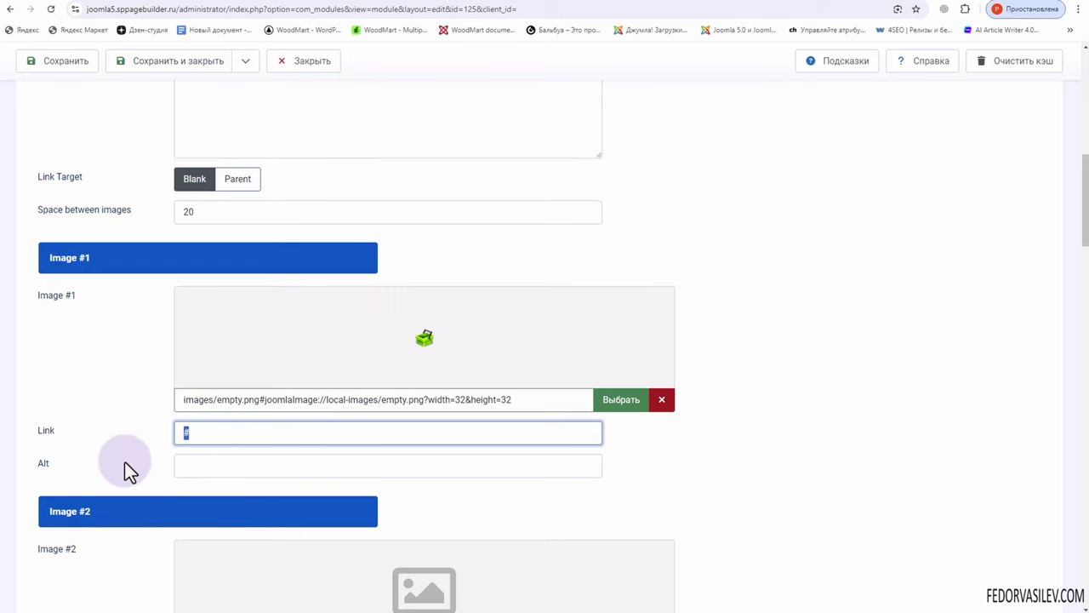
{"action": "scroll", "coordinate": [127, 469], "scroll_direction": "down", "scroll_amount": 1}
{"action": "left_click", "coordinate": [225, 377]}
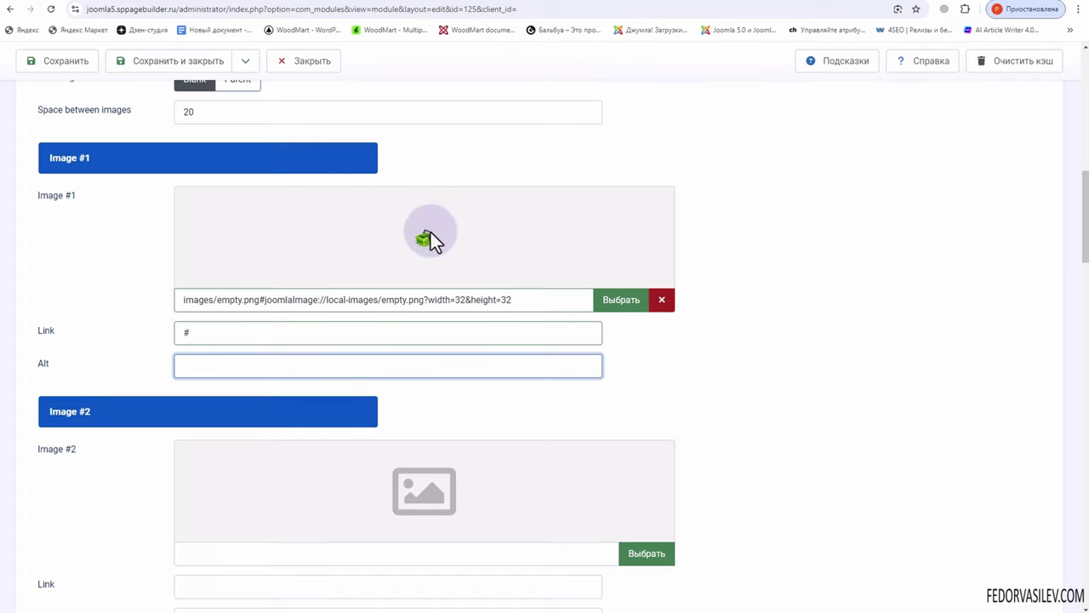
{"action": "left_click", "coordinate": [197, 366]}
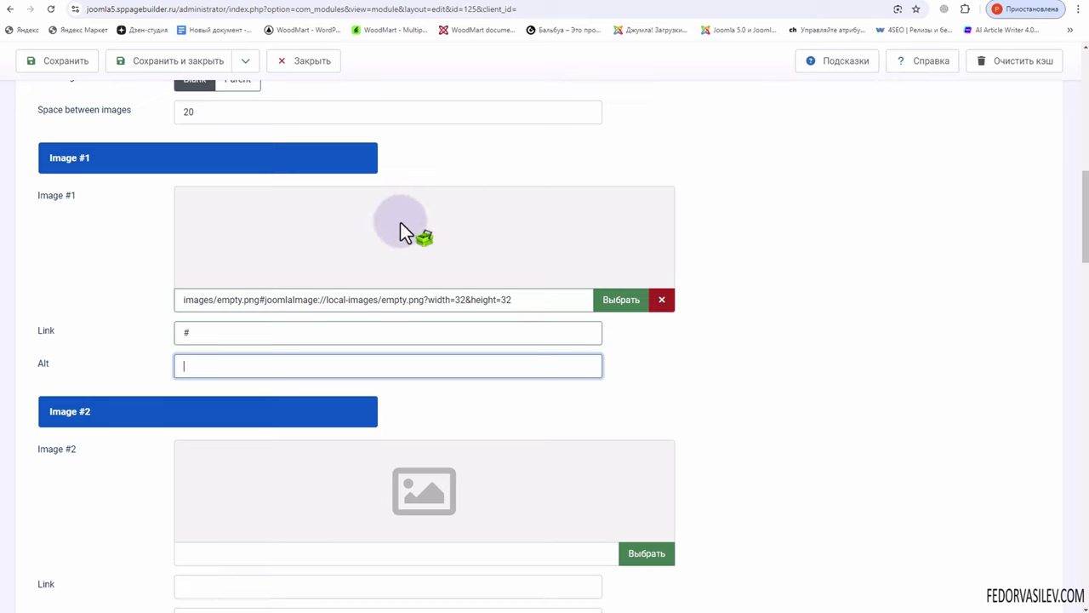
{"action": "left_click", "coordinate": [216, 372]}
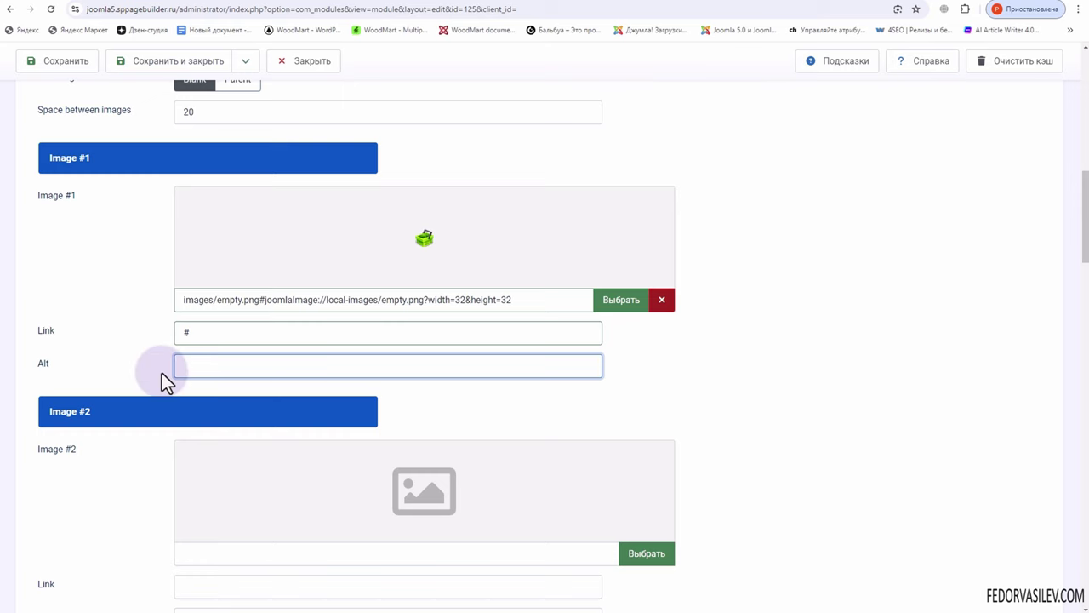
Save the Fixed HTML Toolbar module with its current settings.
{"action": "scroll", "coordinate": [543, 378], "scroll_direction": "up", "scroll_amount": 1}
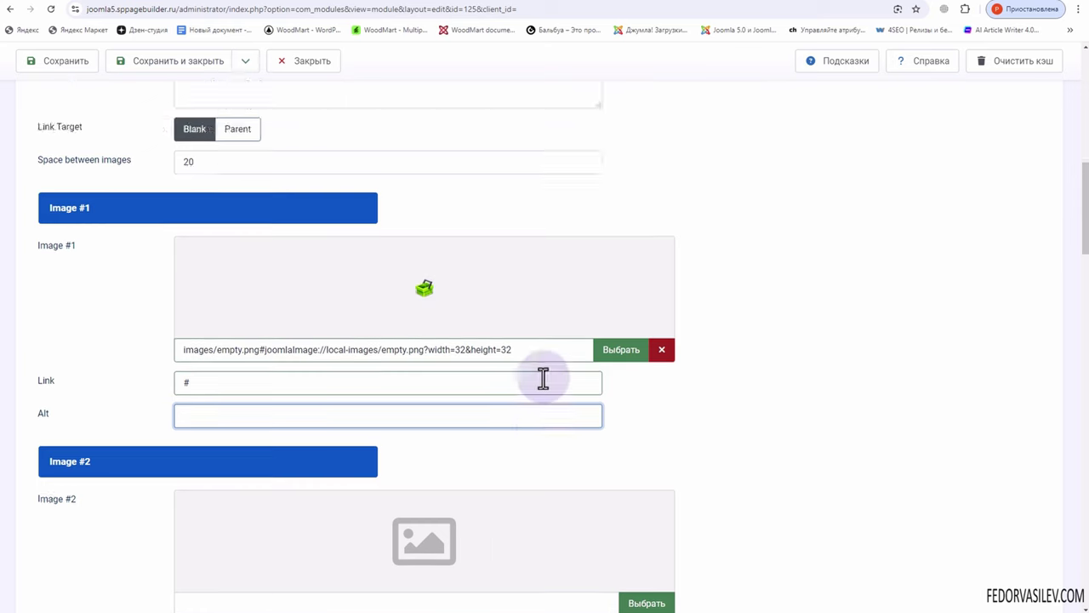
{"action": "scroll", "coordinate": [543, 379], "scroll_direction": "up", "scroll_amount": 10}
{"action": "left_click", "coordinate": [76, 104]}
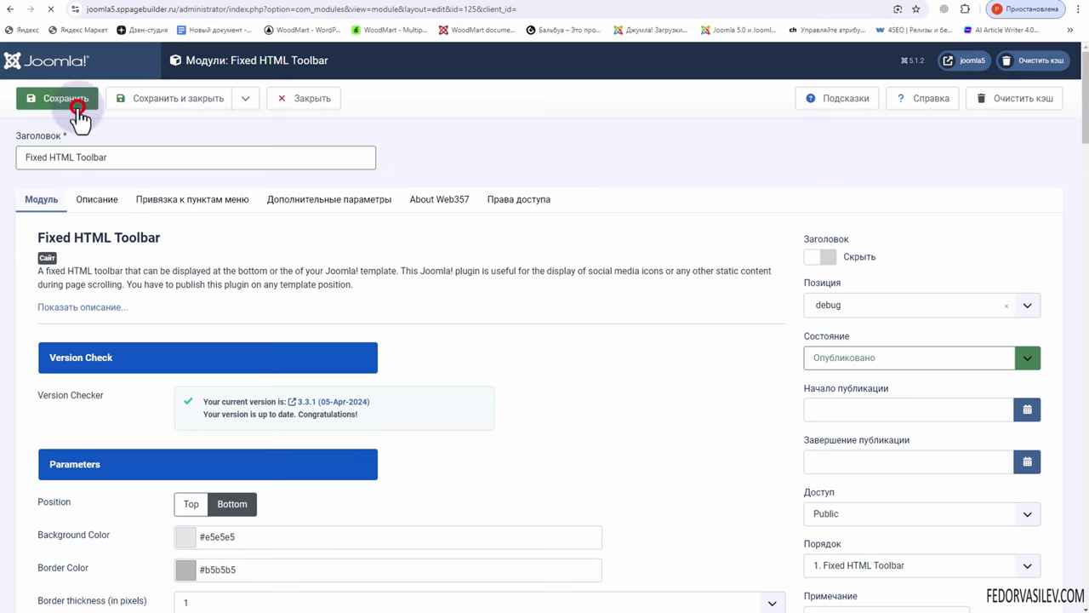
Switch to the site's home page, reload it and check the fixed toolbar while moving through the page.
{"action": "left_click", "coordinate": [328, 2]}
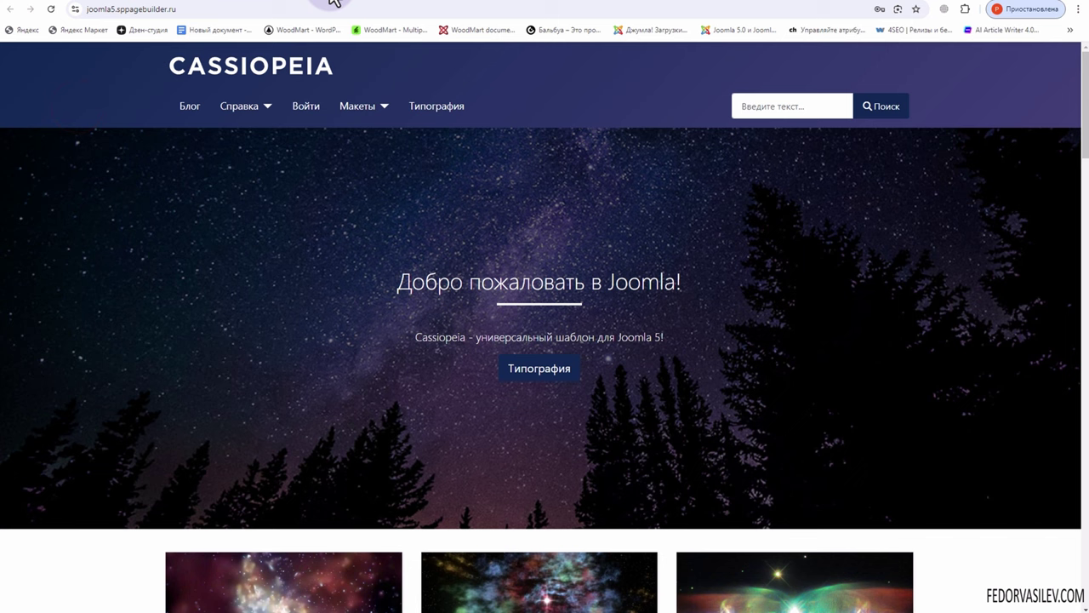
{"action": "left_click", "coordinate": [51, 10]}
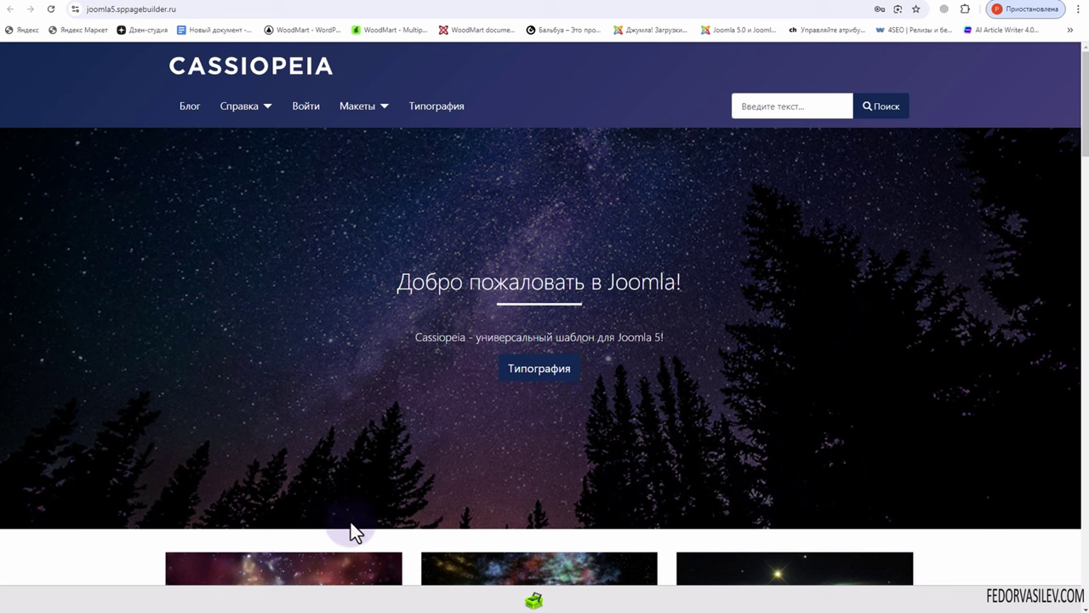
{"action": "scroll", "coordinate": [298, 418], "scroll_direction": "down", "scroll_amount": 5}
{"action": "scroll", "coordinate": [298, 417], "scroll_direction": "down", "scroll_amount": 12}
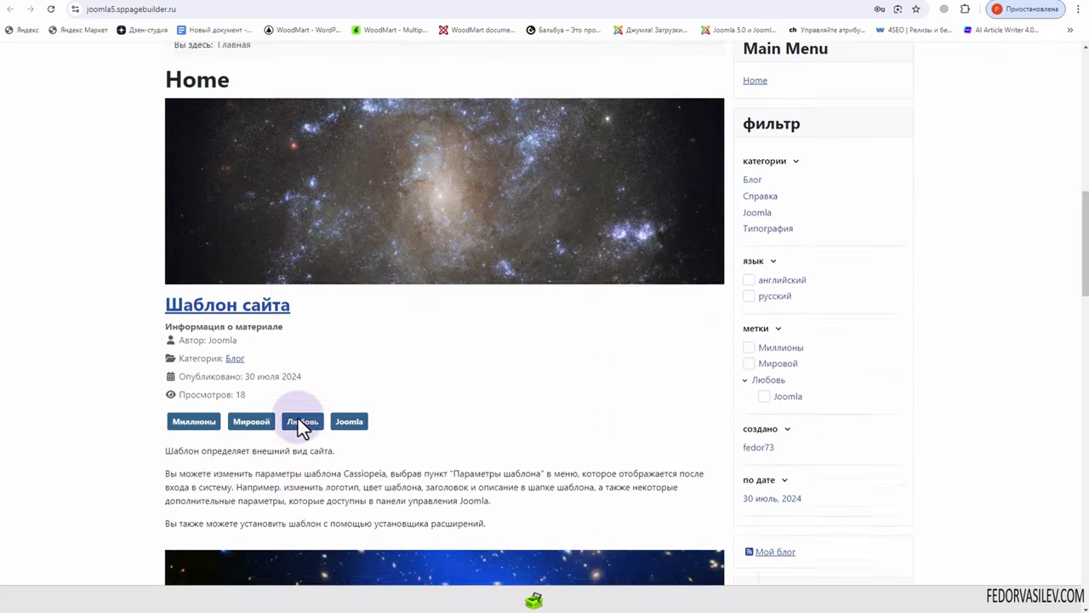
{"action": "scroll", "coordinate": [453, 572], "scroll_direction": "up", "scroll_amount": 12}
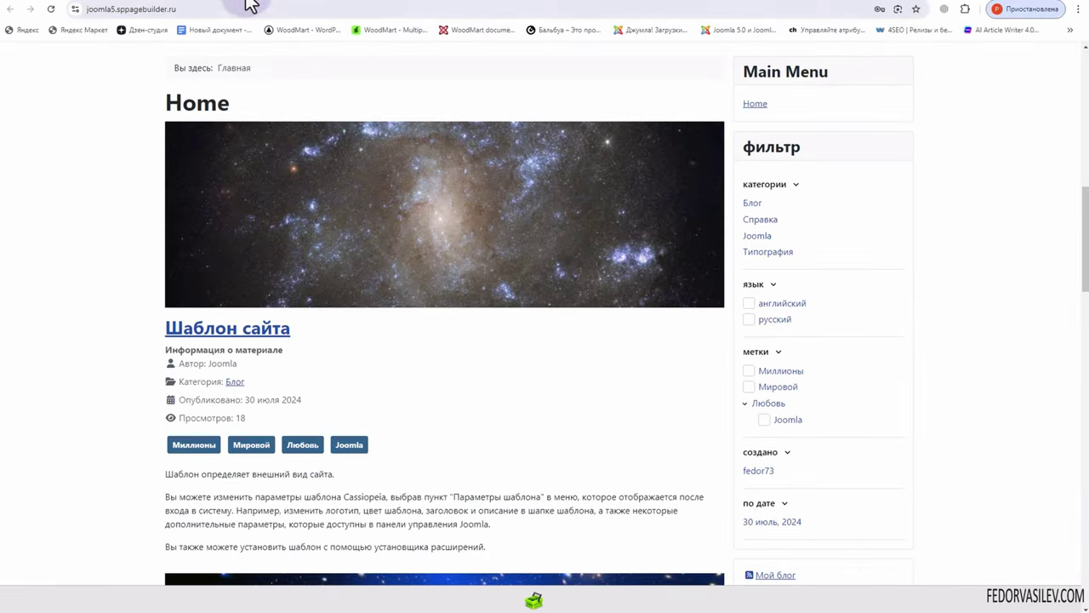
Back in the module settings, choose account_group-32.png for Image #2 and set its link to #.
{"action": "left_click", "coordinate": [246, 3]}
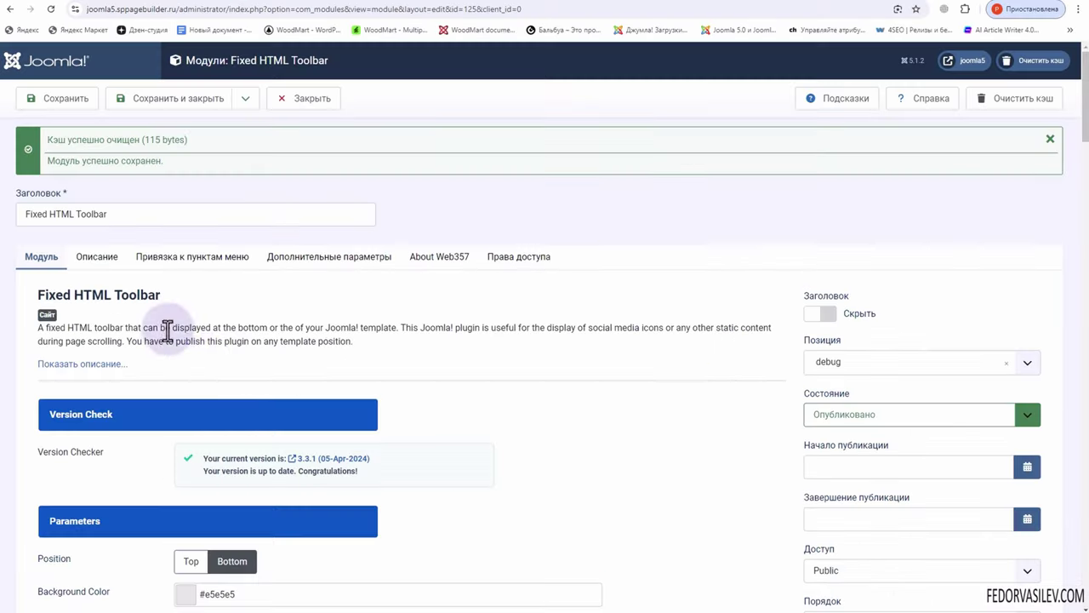
{"action": "scroll", "coordinate": [204, 332], "scroll_direction": "down", "scroll_amount": 10}
{"action": "double_click", "coordinate": [218, 340]}
{"action": "scroll", "coordinate": [97, 359], "scroll_direction": "down", "scroll_amount": 3}
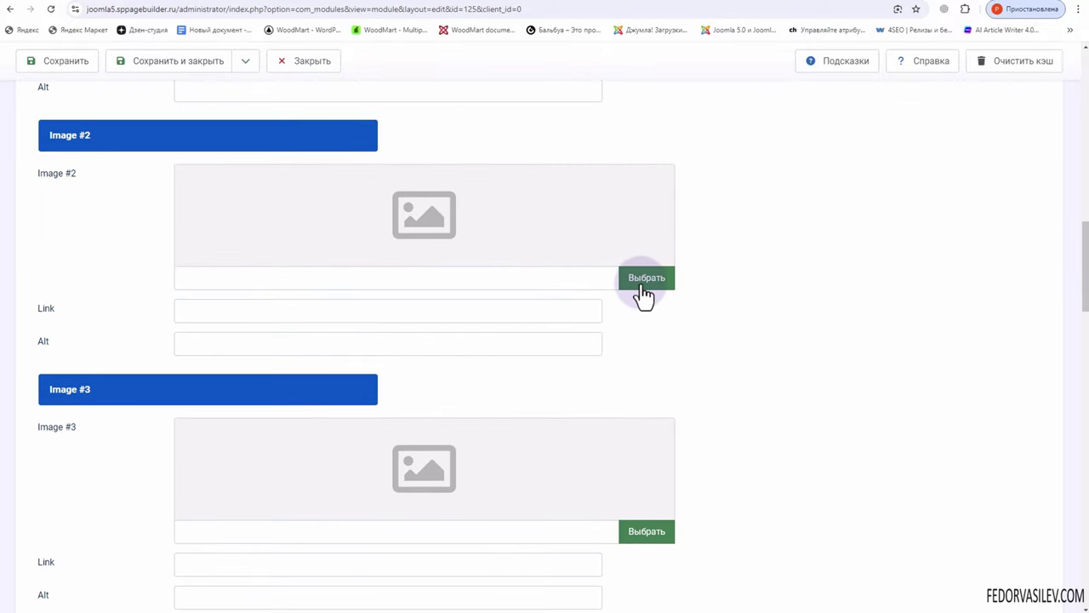
{"action": "left_click", "coordinate": [643, 289]}
{"action": "scroll", "coordinate": [379, 324], "scroll_direction": "down", "scroll_amount": 1}
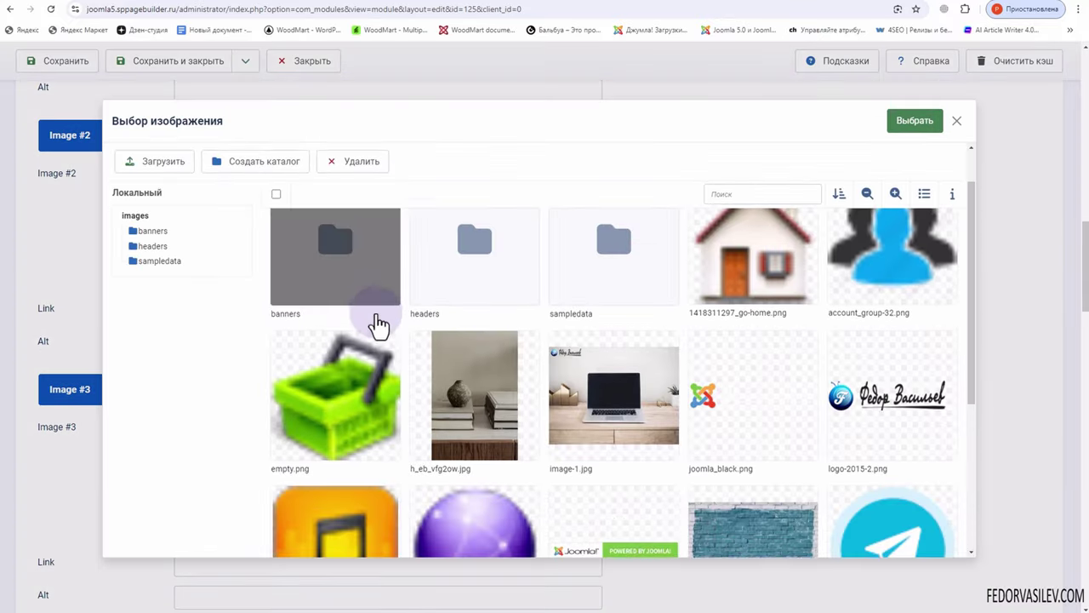
{"action": "scroll", "coordinate": [842, 293], "scroll_direction": "up", "scroll_amount": 1}
{"action": "left_click", "coordinate": [838, 242]}
{"action": "left_click", "coordinate": [911, 121]}
{"action": "left_click", "coordinate": [212, 309]}
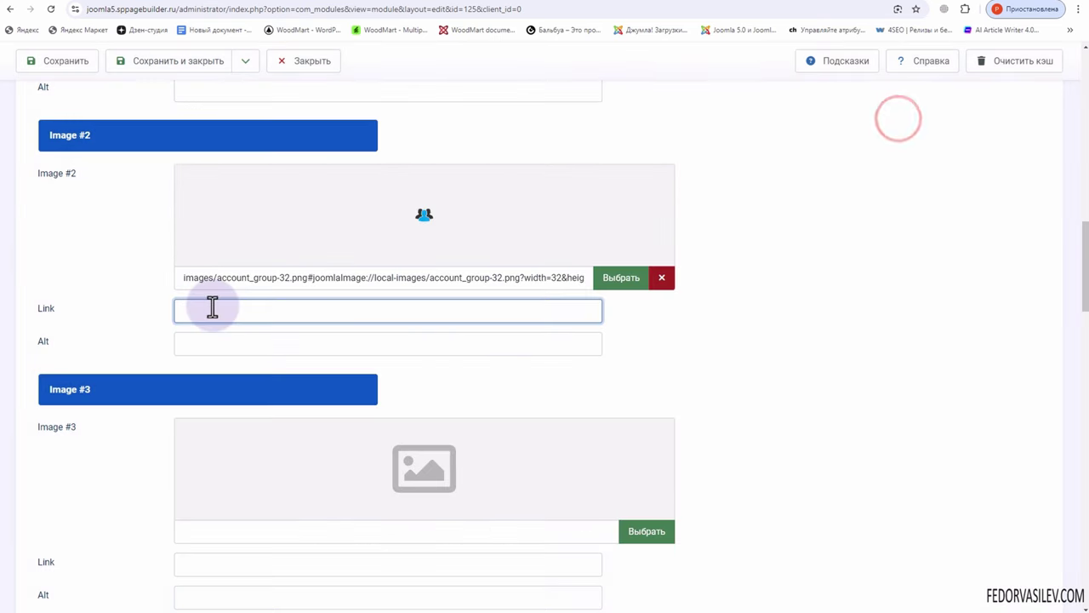
{"action": "type", "text": "#"}
Open the image selection for Image #3, and look over the remaining image slots through Image #10.
{"action": "scroll", "coordinate": [439, 250], "scroll_direction": "down", "scroll_amount": 3}
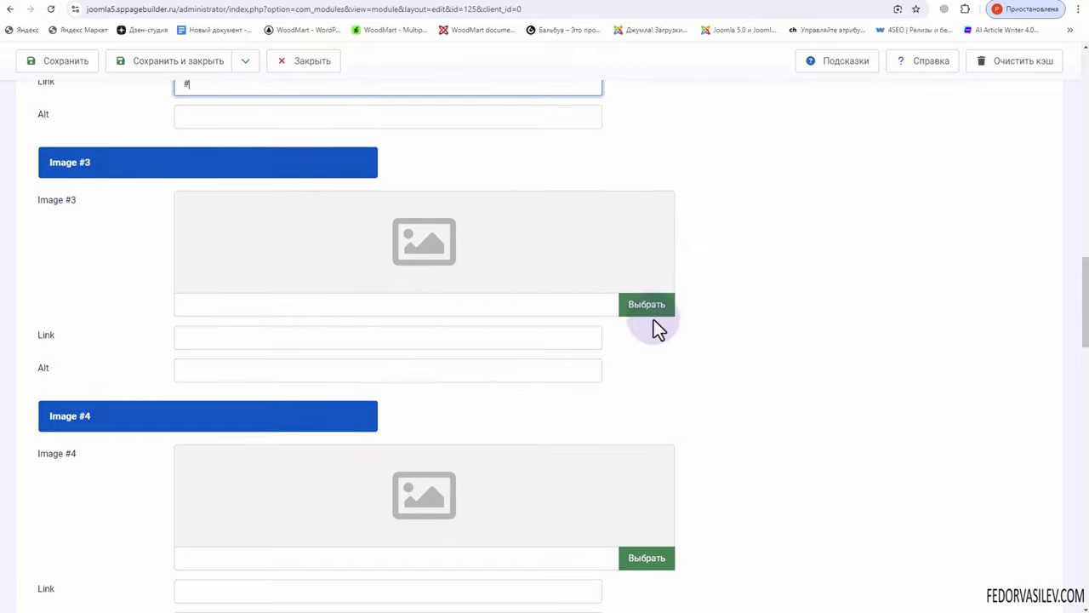
{"action": "left_click", "coordinate": [652, 312]}
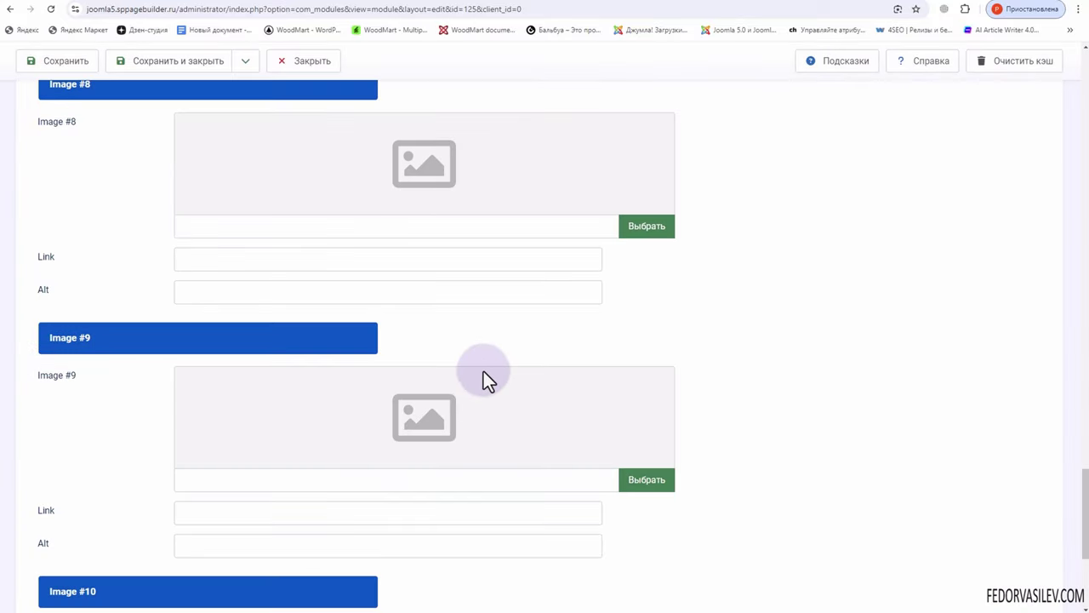
{"action": "scroll", "coordinate": [482, 370], "scroll_direction": "down", "scroll_amount": 3}
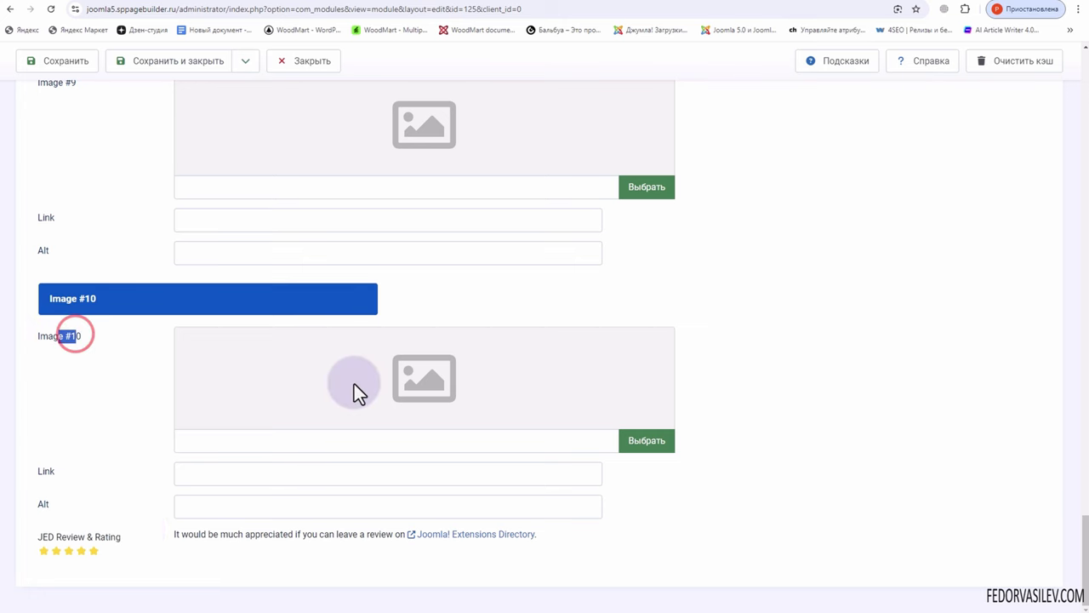
Set the toolbar's position to Top and its background color to dark red #ab0000.
{"action": "scroll", "coordinate": [438, 426], "scroll_direction": "up", "scroll_amount": 15}
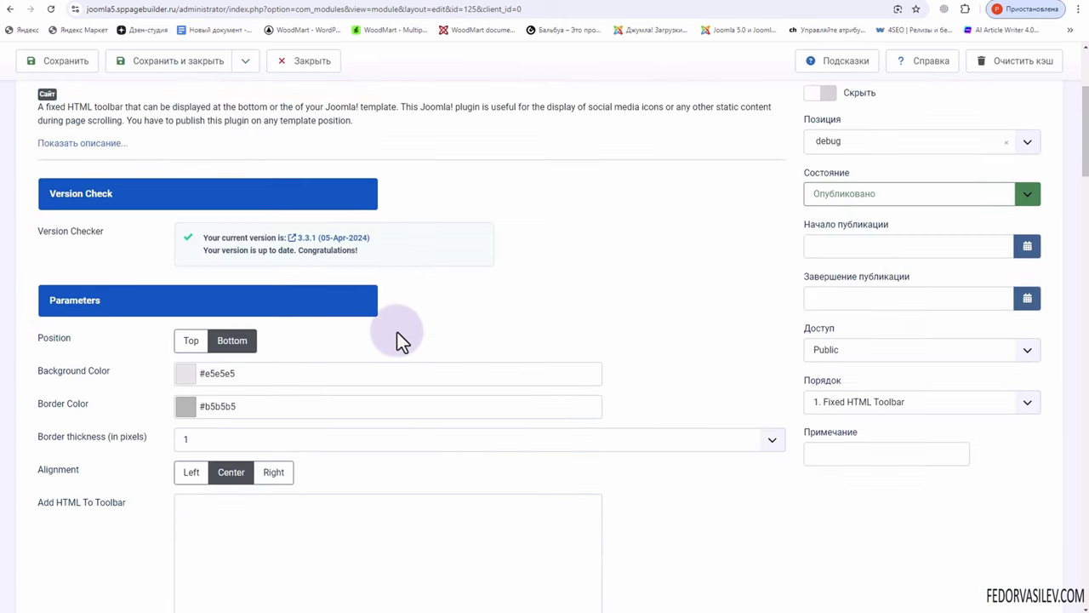
{"action": "left_click", "coordinate": [189, 340]}
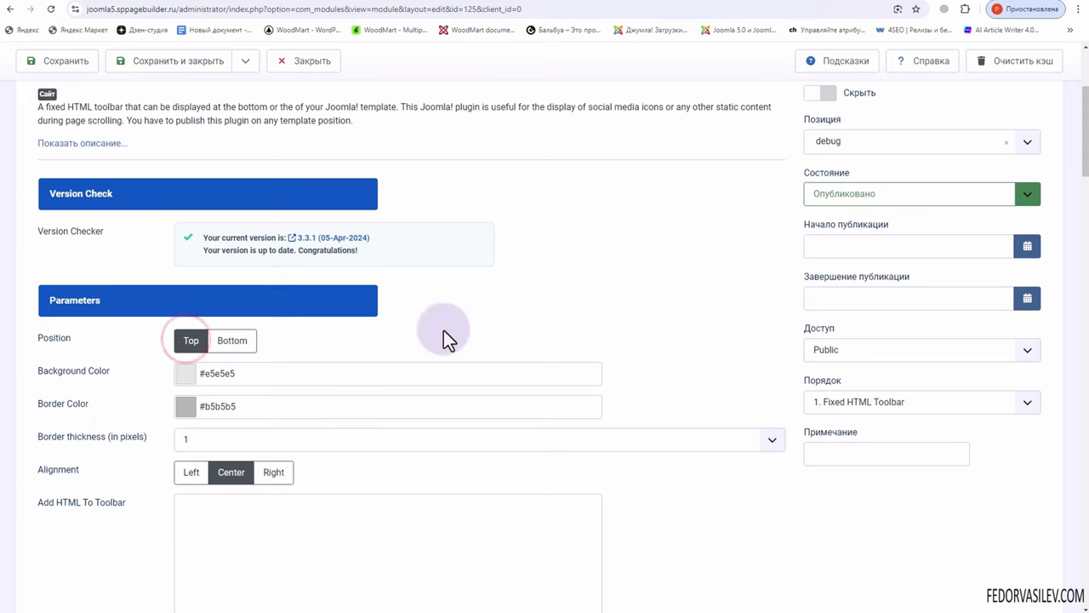
{"action": "left_click_drag", "start_coordinate": [57, 371], "coordinate": [94, 372]}
{"action": "left_click", "coordinate": [179, 379]}
{"action": "left_click", "coordinate": [243, 425]}
{"action": "left_click", "coordinate": [243, 414]}
{"action": "left_click_drag", "start_coordinate": [263, 412], "coordinate": [266, 406]}
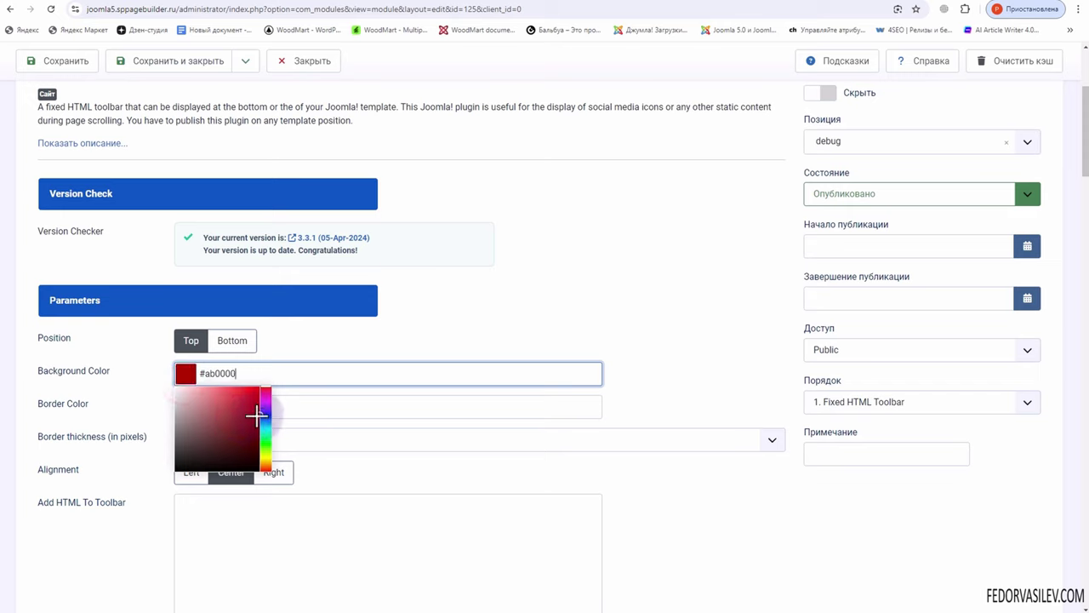
{"action": "left_click", "coordinate": [131, 380]}
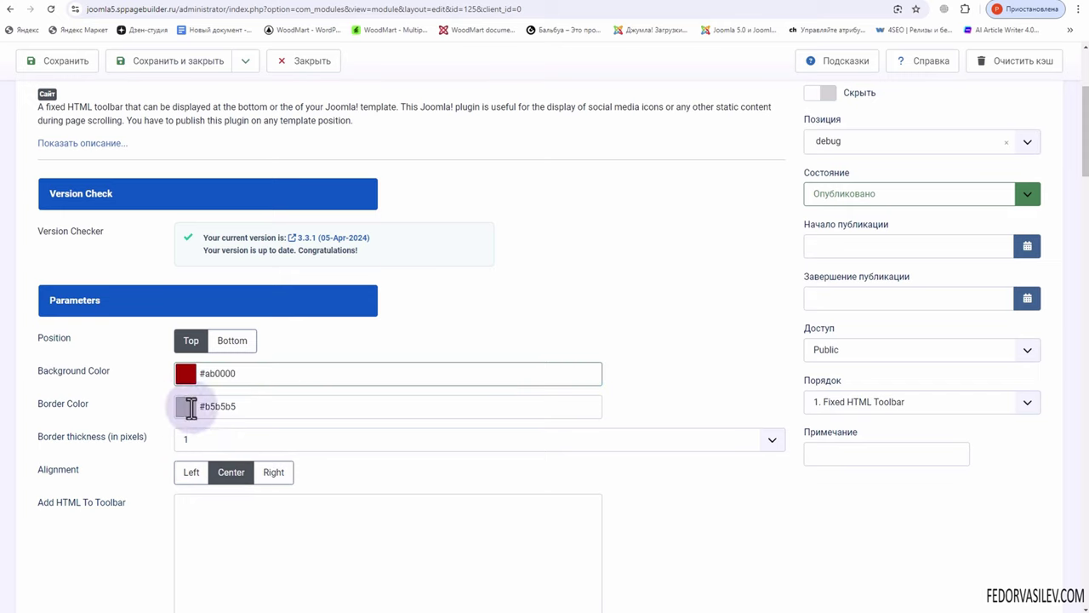
Look at the toolbar's border color picker and border thickness options without changing them.
{"action": "left_click", "coordinate": [190, 408]}
{"action": "left_click", "coordinate": [138, 390]}
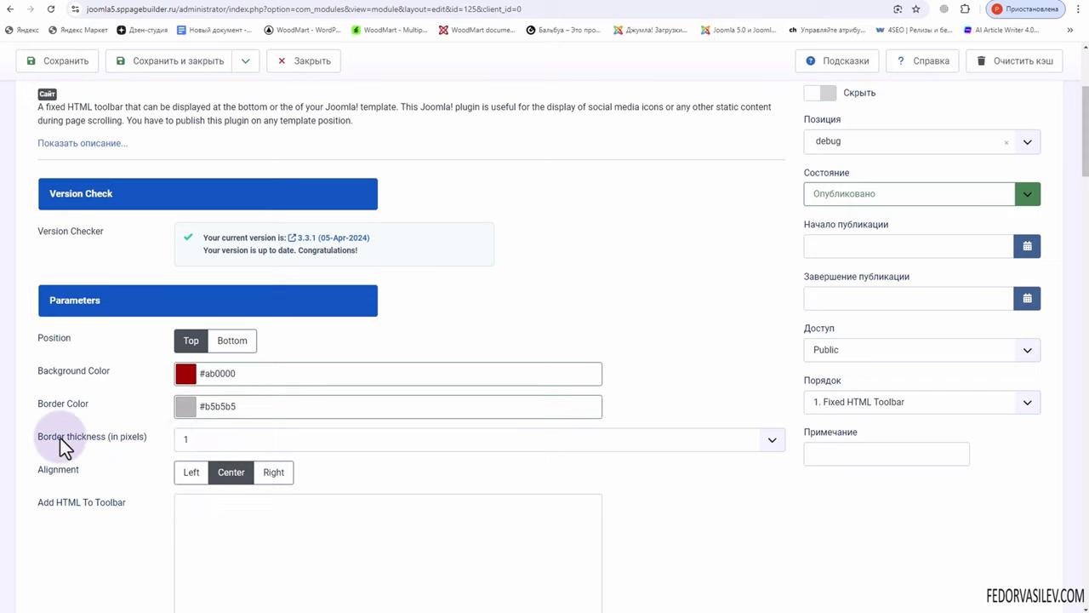
{"action": "left_click", "coordinate": [219, 438]}
{"action": "left_click", "coordinate": [139, 439]}
{"action": "scroll", "coordinate": [144, 450], "scroll_direction": "down", "scroll_amount": 2}
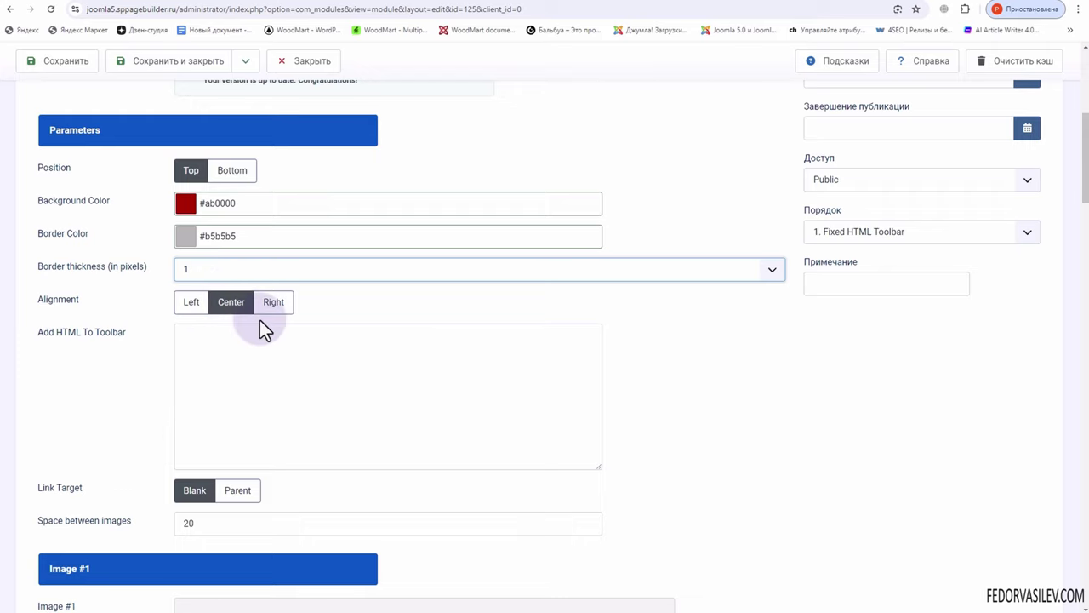
Examine the Add HTML To Toolbar, Link Target and Space between images parameters, keeping the link target as Blank.
{"action": "left_click", "coordinate": [237, 367]}
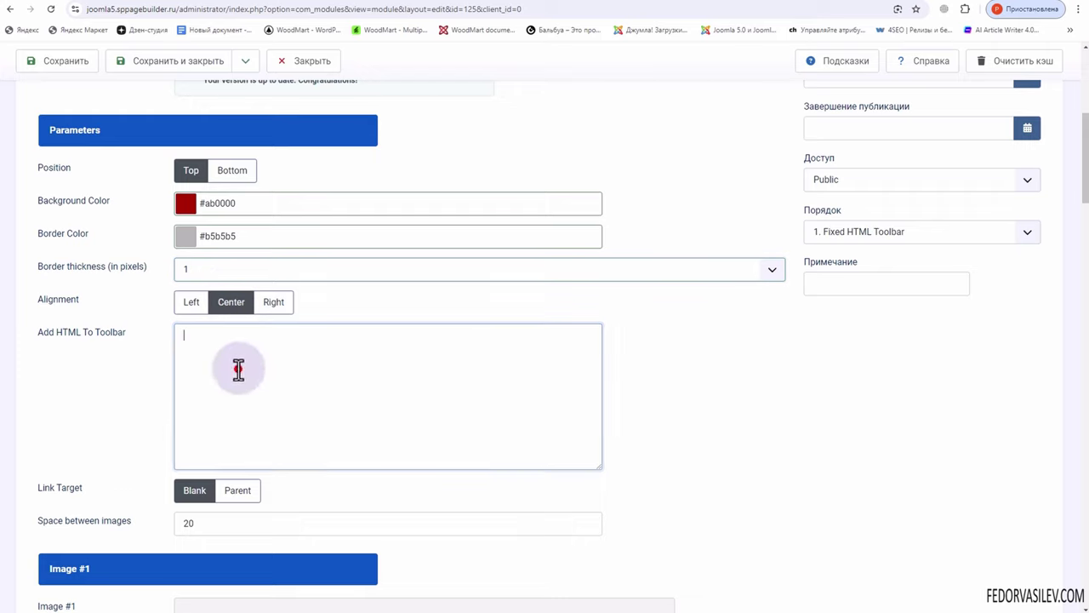
{"action": "left_click", "coordinate": [97, 339]}
{"action": "left_click_drag", "start_coordinate": [97, 340], "coordinate": [39, 334]}
{"action": "scroll", "coordinate": [102, 388], "scroll_direction": "down", "scroll_amount": 2}
{"action": "left_click_drag", "start_coordinate": [39, 372], "coordinate": [71, 372]}
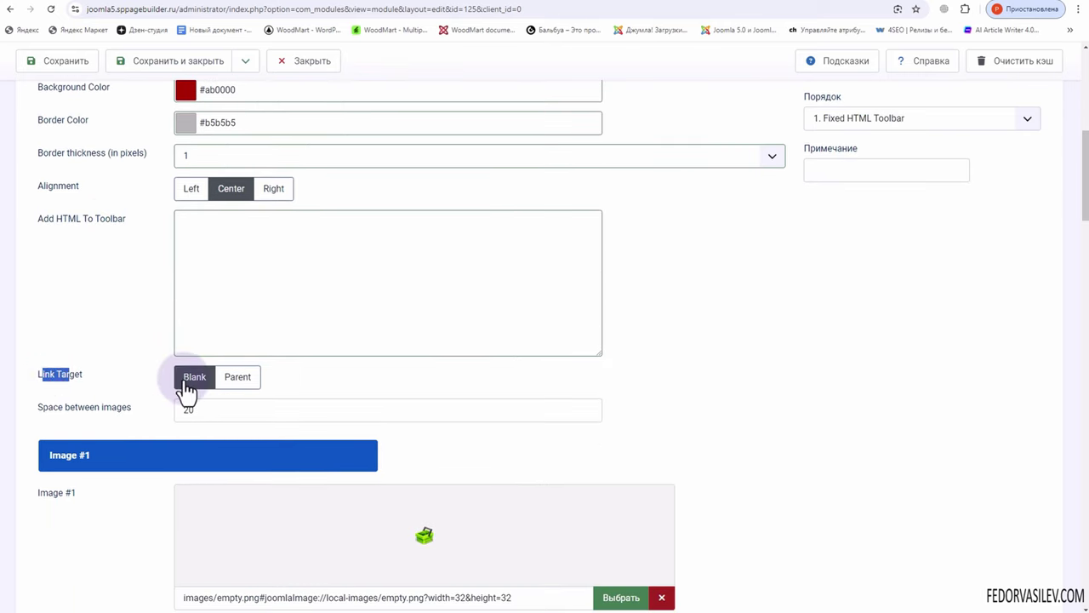
{"action": "left_click", "coordinate": [237, 376]}
{"action": "left_click", "coordinate": [189, 376]}
{"action": "double_click", "coordinate": [211, 409]}
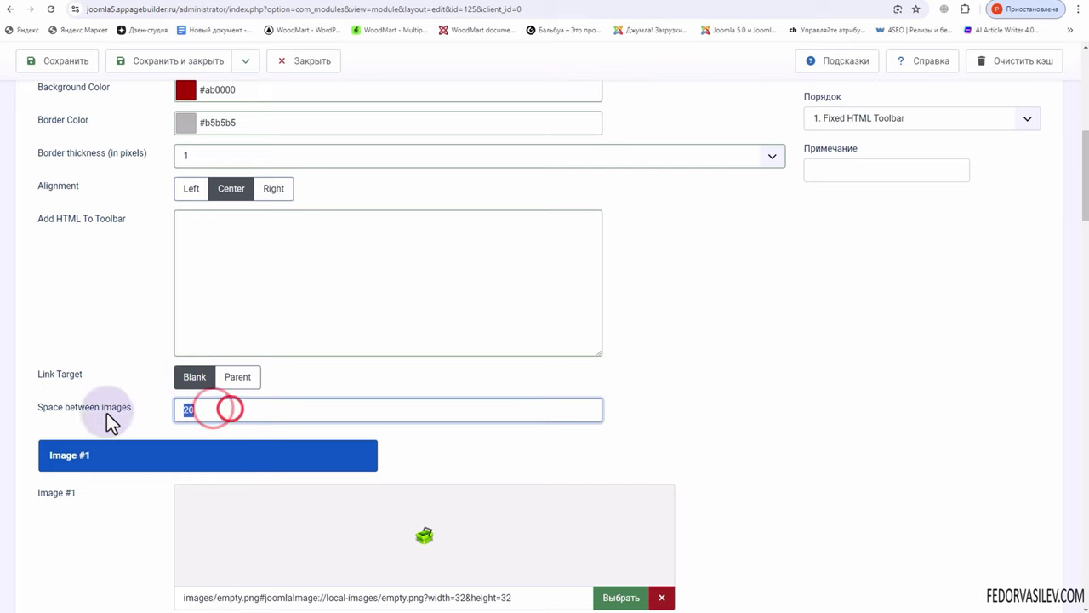
{"action": "scroll", "coordinate": [106, 412], "scroll_direction": "down", "scroll_amount": 2}
{"action": "left_click", "coordinate": [136, 237]}
{"action": "left_click", "coordinate": [190, 239]}
Save the module and reload the site's home page.
{"action": "scroll", "coordinate": [151, 315], "scroll_direction": "up", "scroll_amount": 5}
{"action": "left_click", "coordinate": [34, 61]}
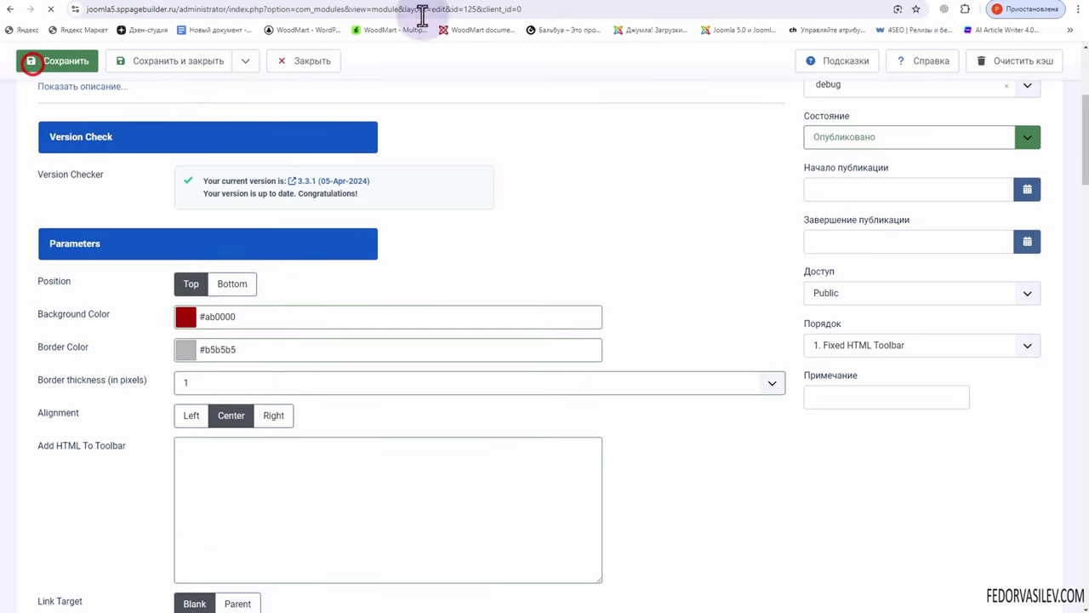
{"action": "left_click", "coordinate": [53, 7]}
{"action": "key", "text": "F5"}
Check the toolbar and its icons on the home page while moving up and down the page.
{"action": "scroll", "coordinate": [213, 201], "scroll_direction": "up", "scroll_amount": 5}
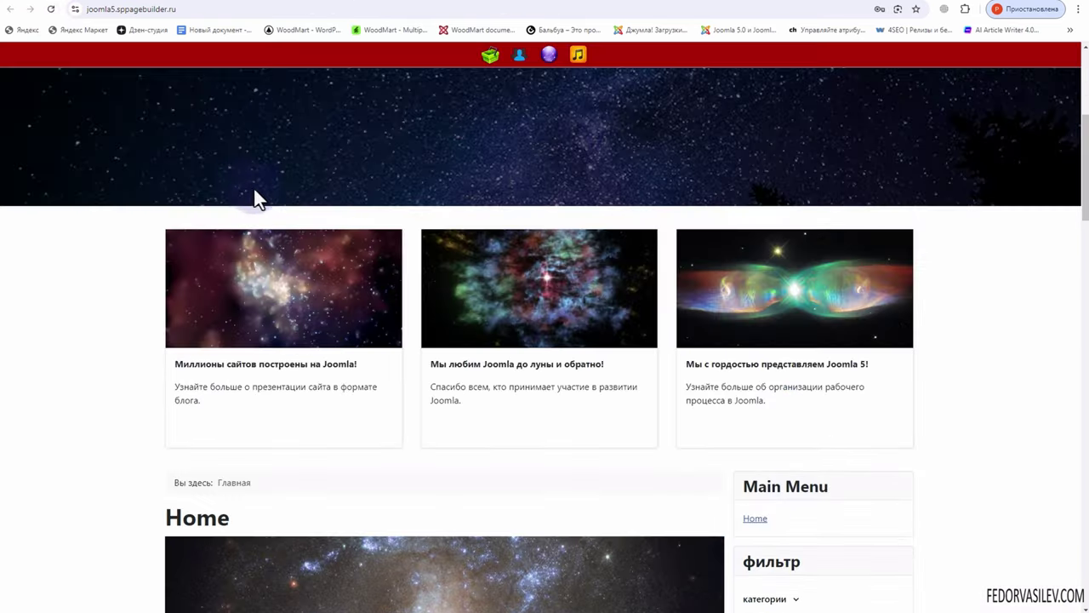
{"action": "scroll", "coordinate": [258, 199], "scroll_direction": "up", "scroll_amount": 4}
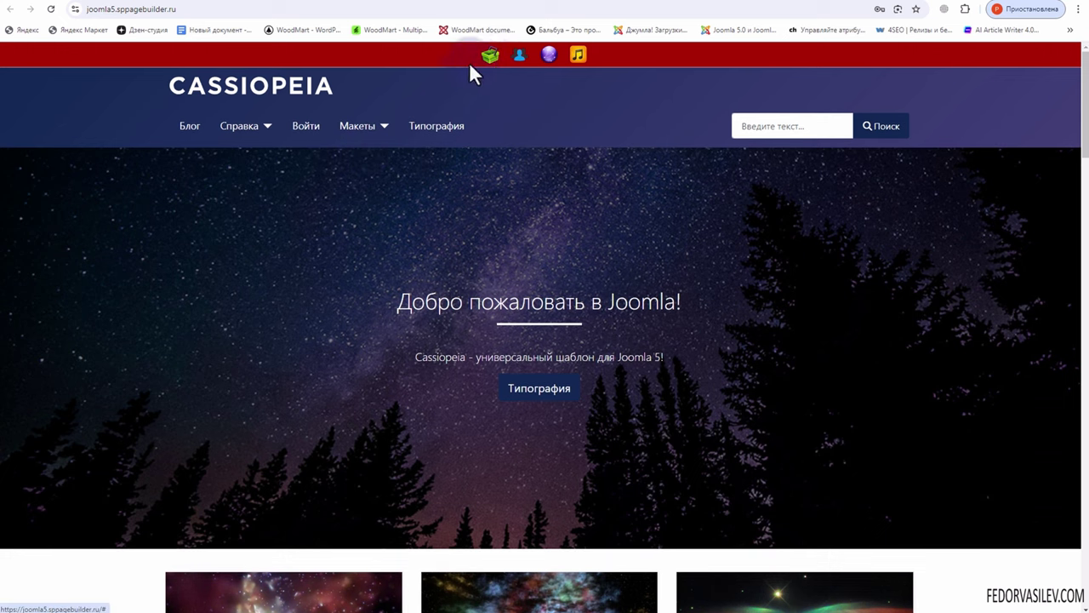
{"action": "scroll", "coordinate": [570, 141], "scroll_direction": "down", "scroll_amount": 12}
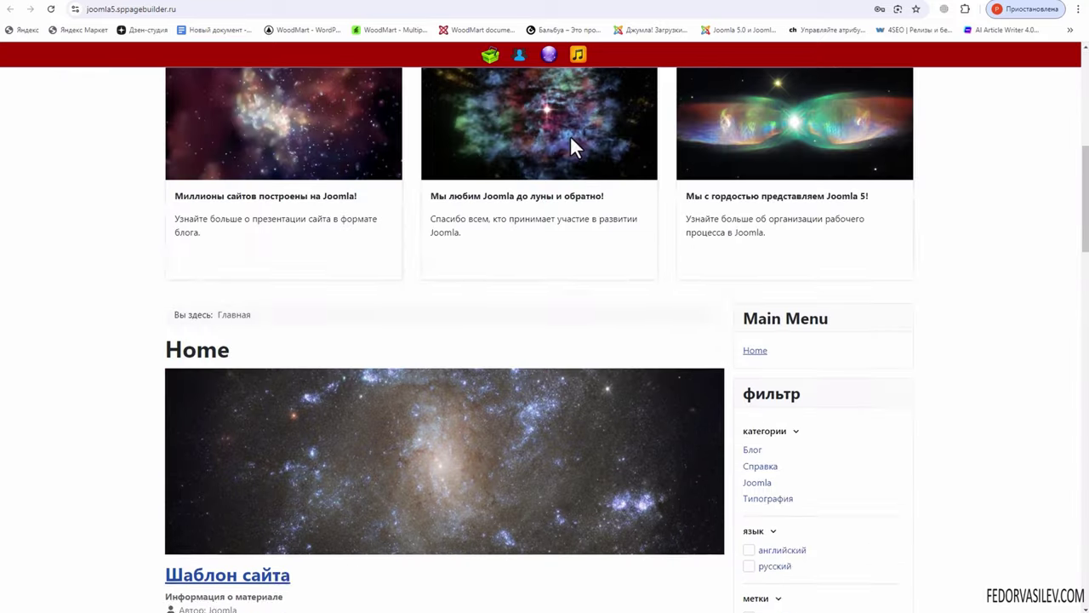
{"action": "scroll", "coordinate": [576, 145], "scroll_direction": "down", "scroll_amount": 3}
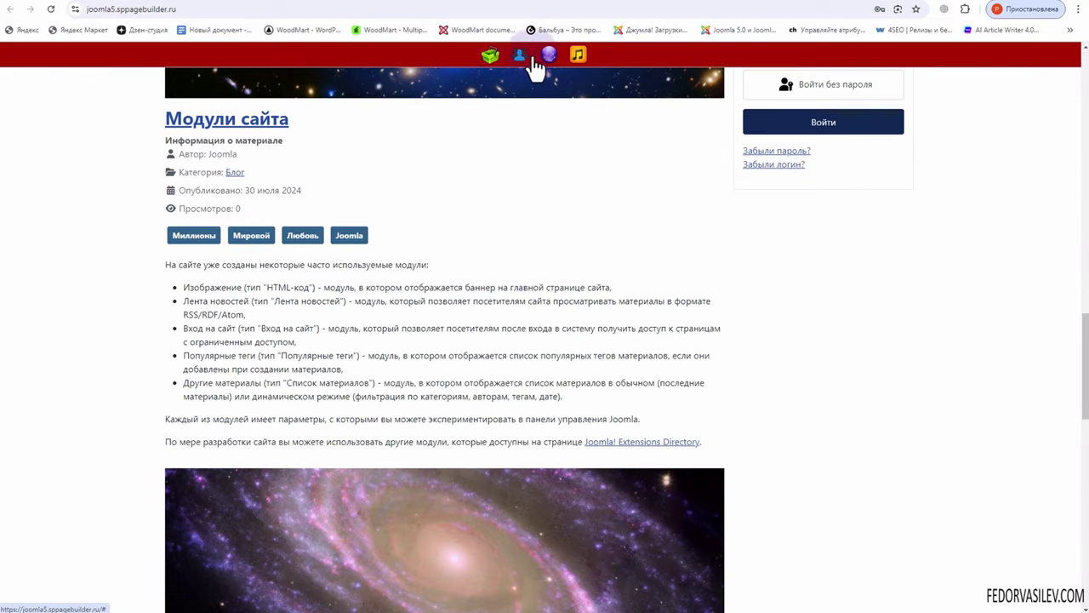
{"action": "scroll", "coordinate": [730, 204], "scroll_direction": "down", "scroll_amount": 3}
Inspect the home page in the browser's developer tools, reload it and check the toolbar in the iPhone SE mobile preview.
{"action": "right_click", "coordinate": [786, 228]}
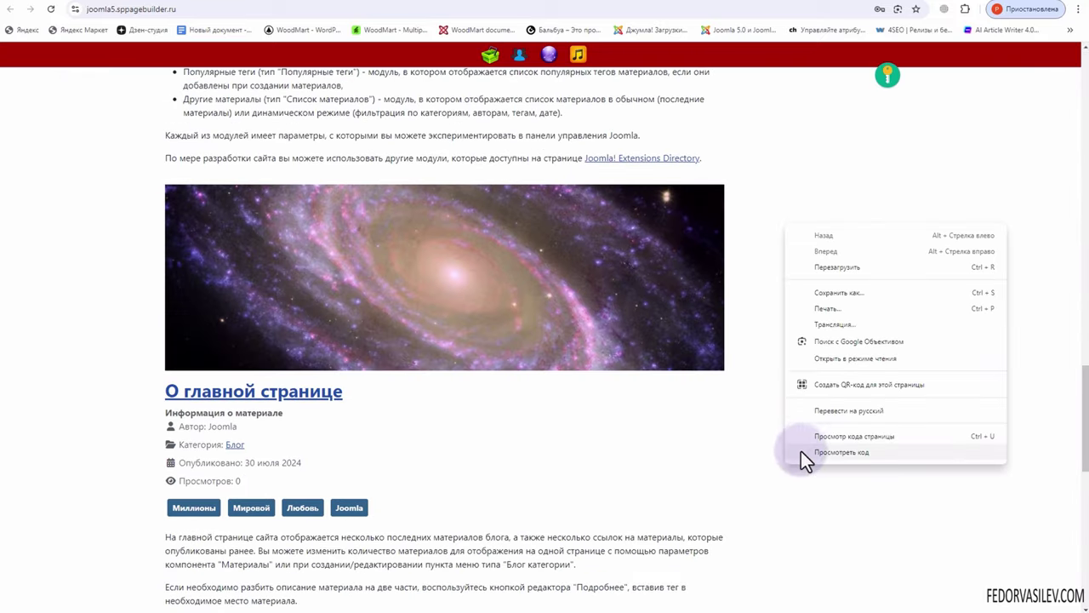
{"action": "left_click", "coordinate": [806, 451]}
{"action": "left_click", "coordinate": [50, 9]}
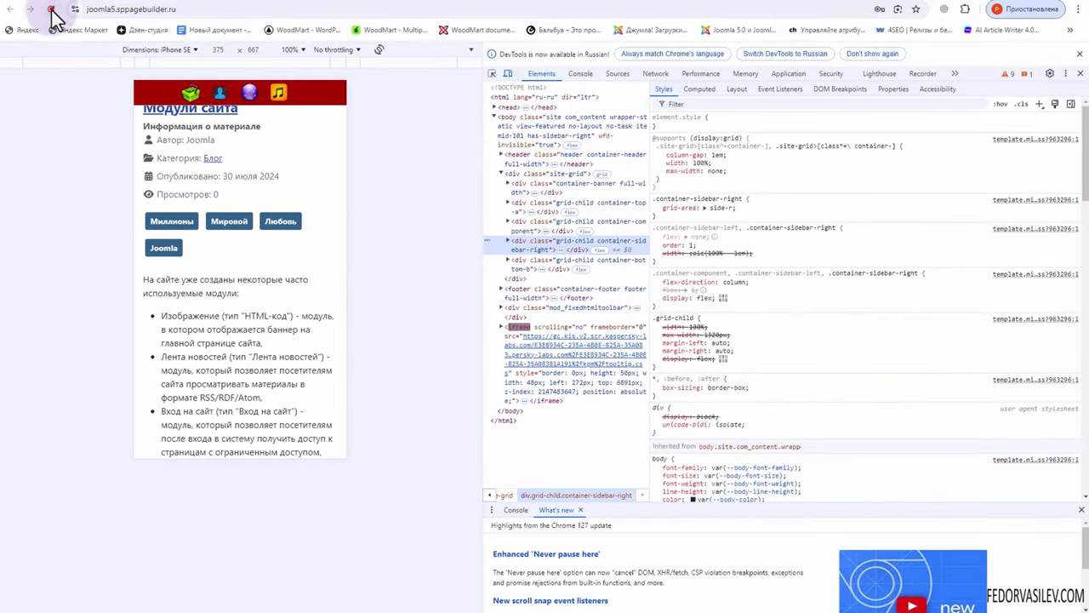
{"action": "scroll", "coordinate": [272, 285], "scroll_direction": "up", "scroll_amount": 15}
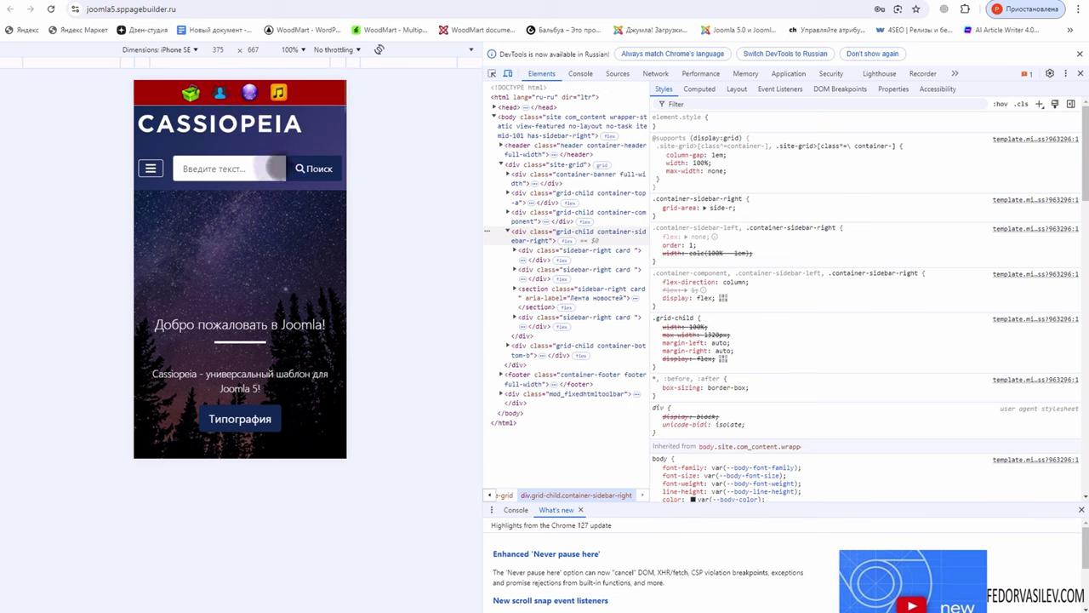
{"action": "scroll", "coordinate": [272, 166], "scroll_direction": "down", "scroll_amount": 10}
{"action": "scroll", "coordinate": [275, 162], "scroll_direction": "down", "scroll_amount": 5}
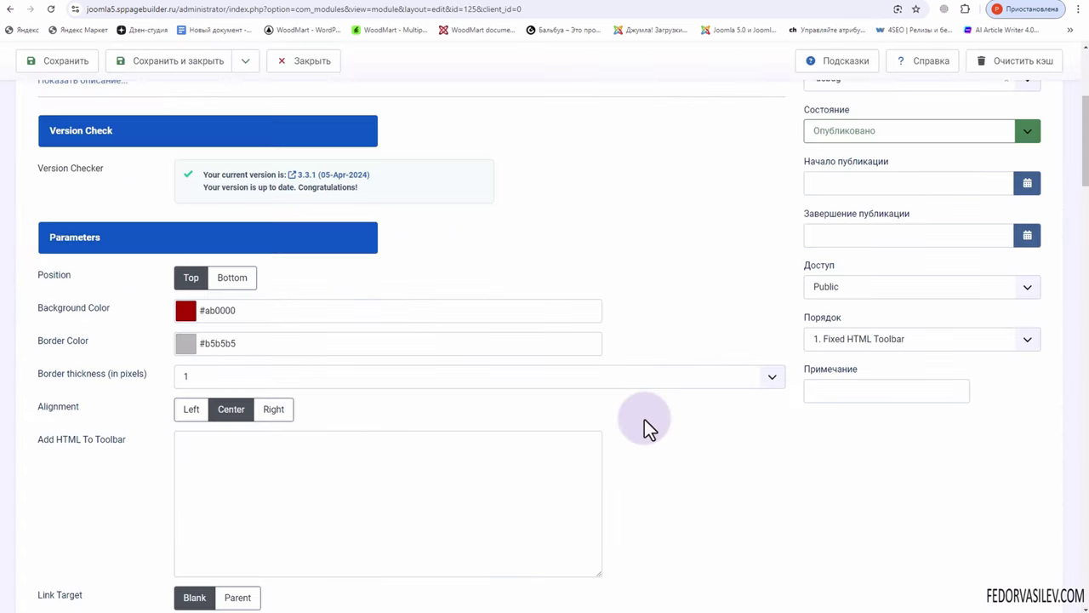
Review the toolbar module's parameters and its image, link and alt settings through Image #10.
{"action": "scroll", "coordinate": [644, 419], "scroll_direction": "down", "scroll_amount": 8}
{"action": "scroll", "coordinate": [589, 388], "scroll_direction": "down", "scroll_amount": 20}
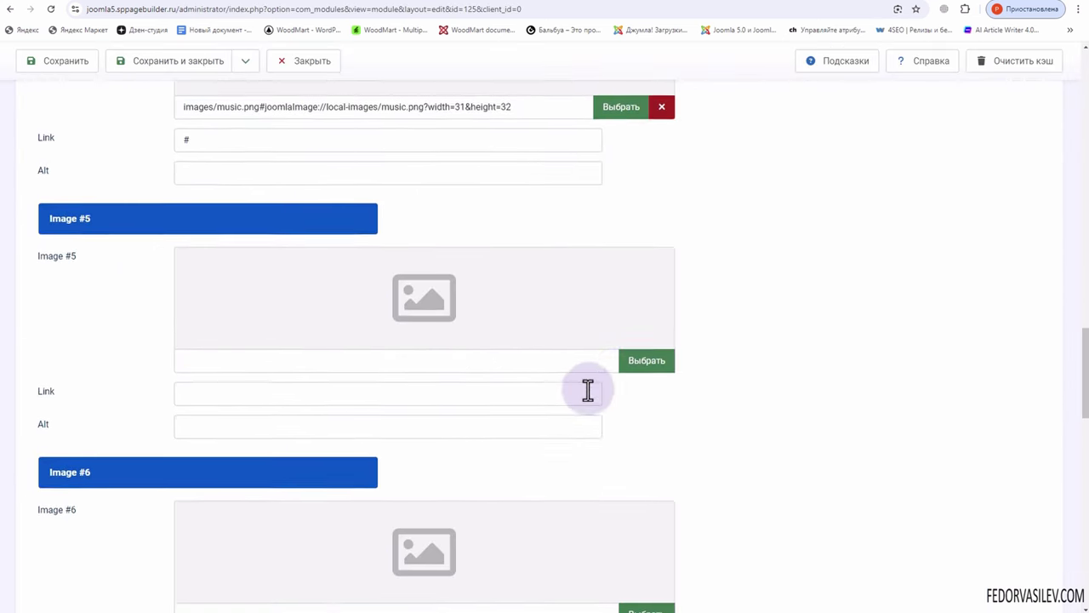
{"action": "scroll", "coordinate": [584, 394], "scroll_direction": "down", "scroll_amount": 4}
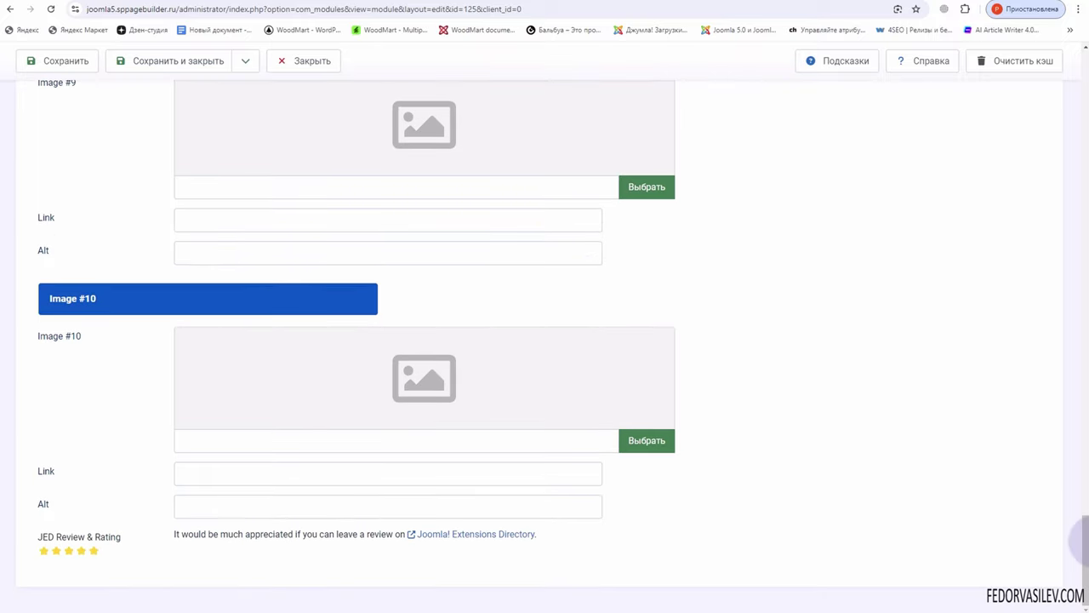
{"action": "left_click_drag", "start_coordinate": [1081, 547], "coordinate": [1079, 128]}
Return to the site's desktop home page and check the toolbar's position at different points along the page.
{"action": "left_click", "coordinate": [324, 1]}
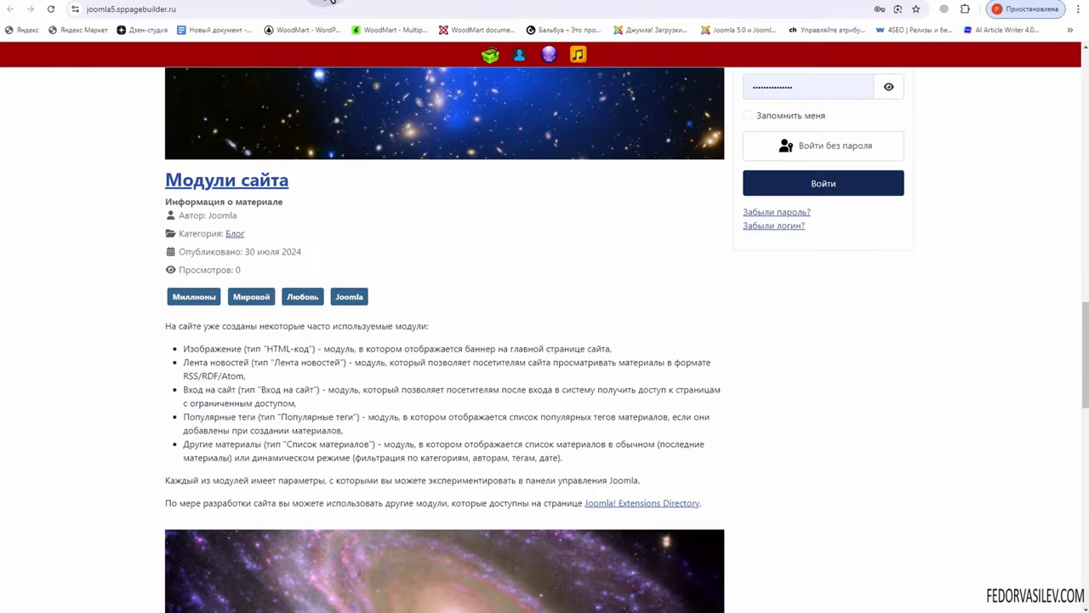
{"action": "scroll", "coordinate": [426, 240], "scroll_direction": "down", "scroll_amount": 6}
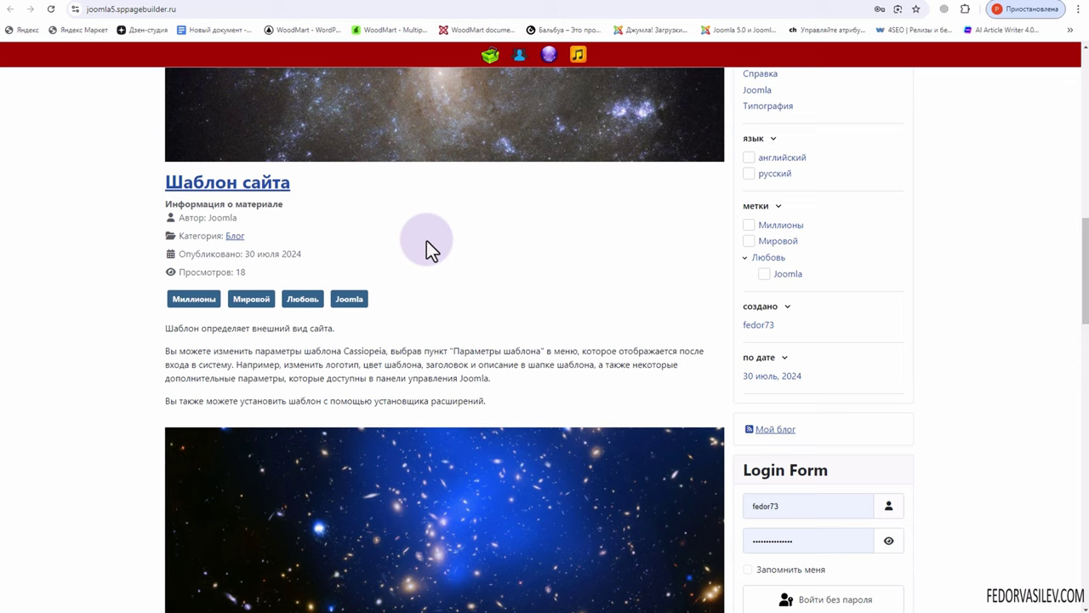
{"action": "scroll", "coordinate": [426, 240], "scroll_direction": "up", "scroll_amount": 8}
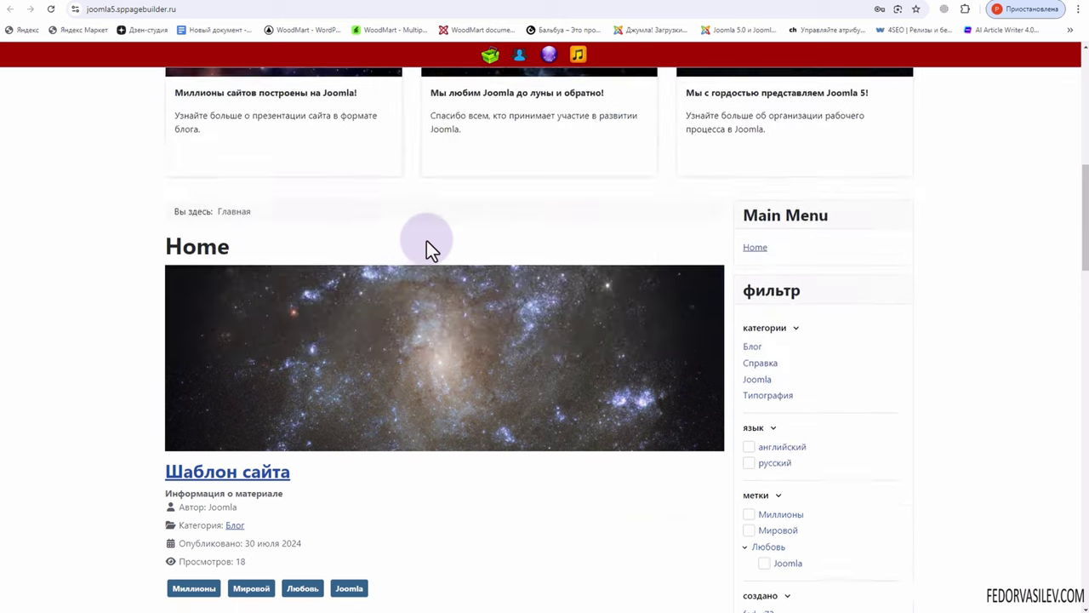
{"action": "scroll", "coordinate": [426, 246], "scroll_direction": "down", "scroll_amount": 6}
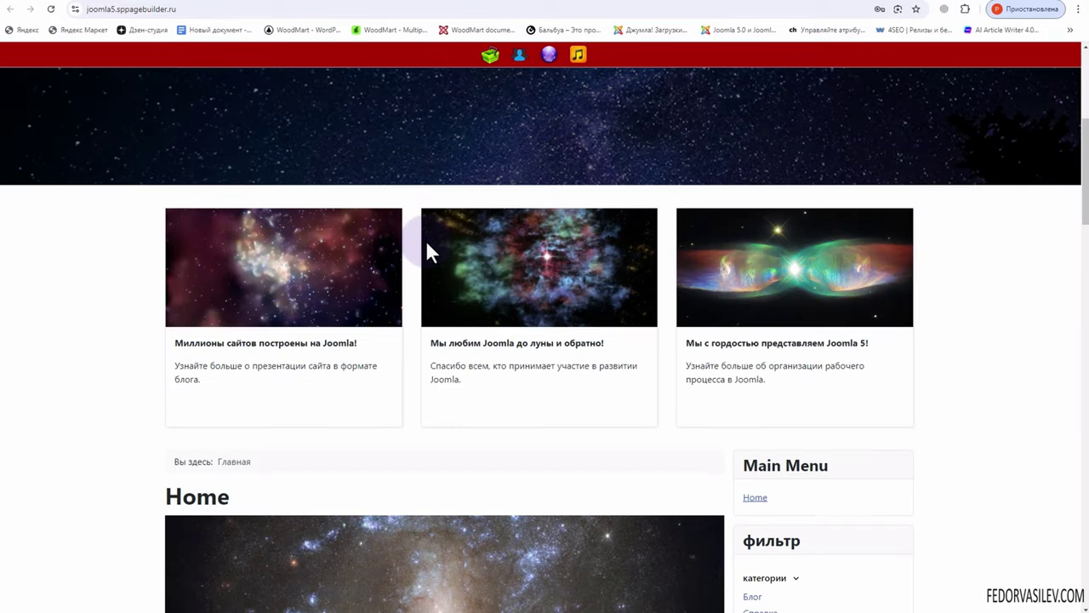